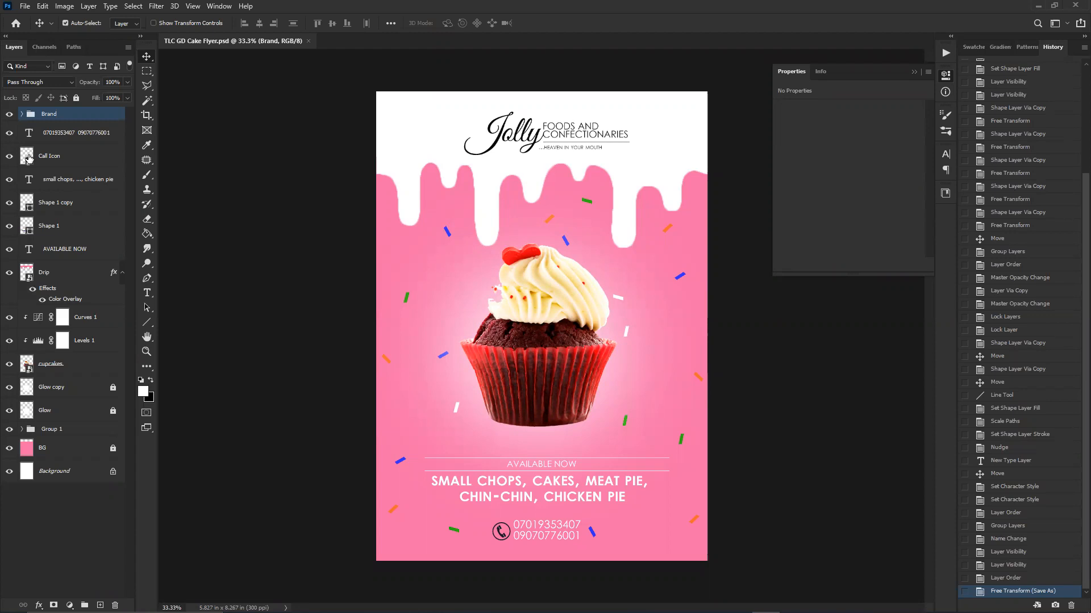
# - Check the layers inside the Brand group, and hide Group 1 with the colored sprinkles
pyautogui.click(22, 114)
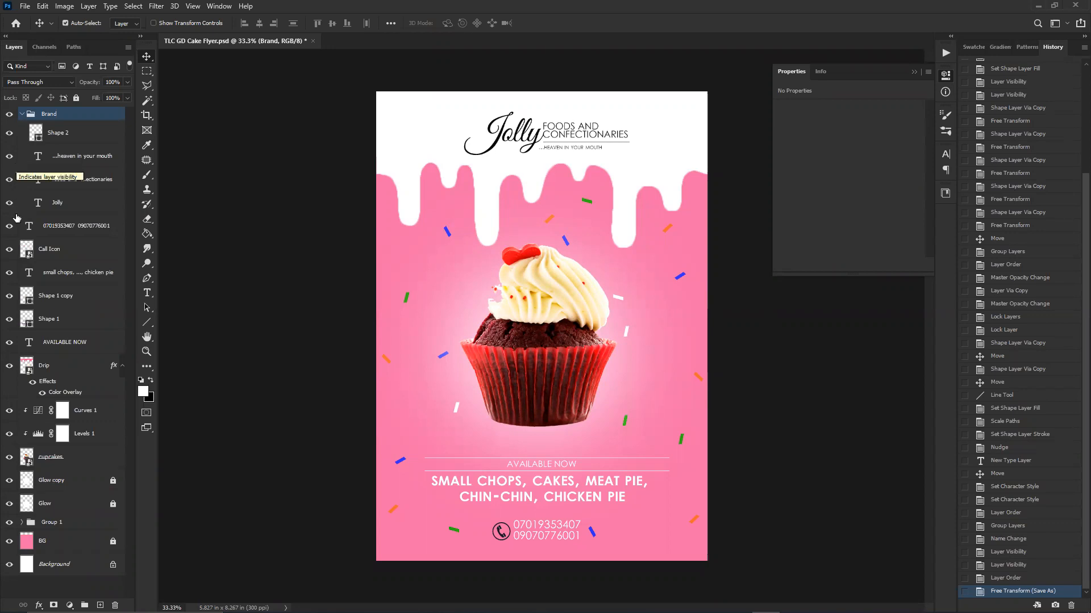
pyautogui.click(22, 115)
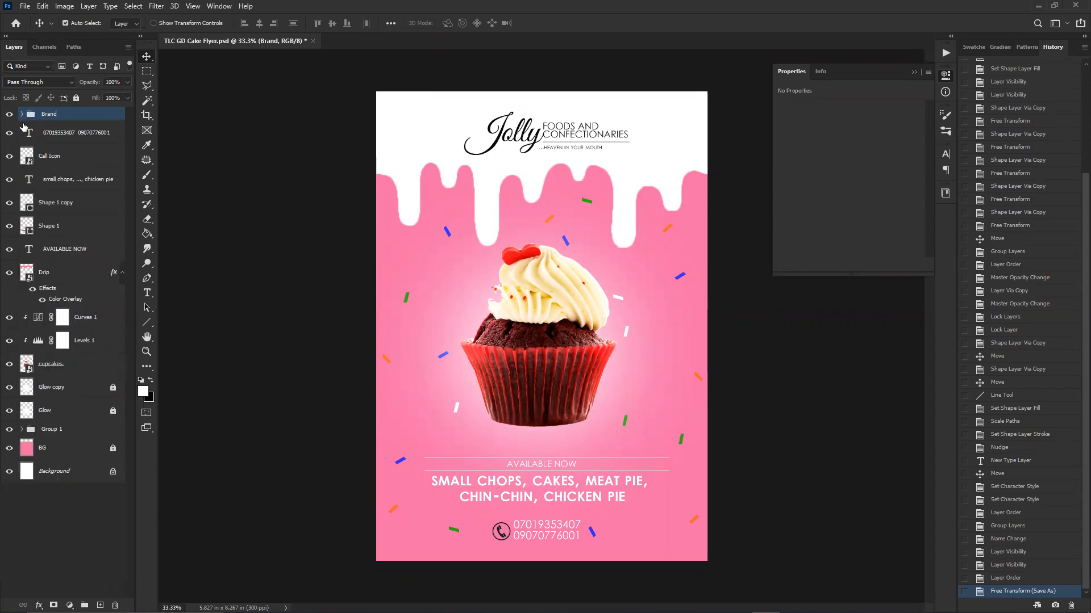
pyautogui.click(9, 432)
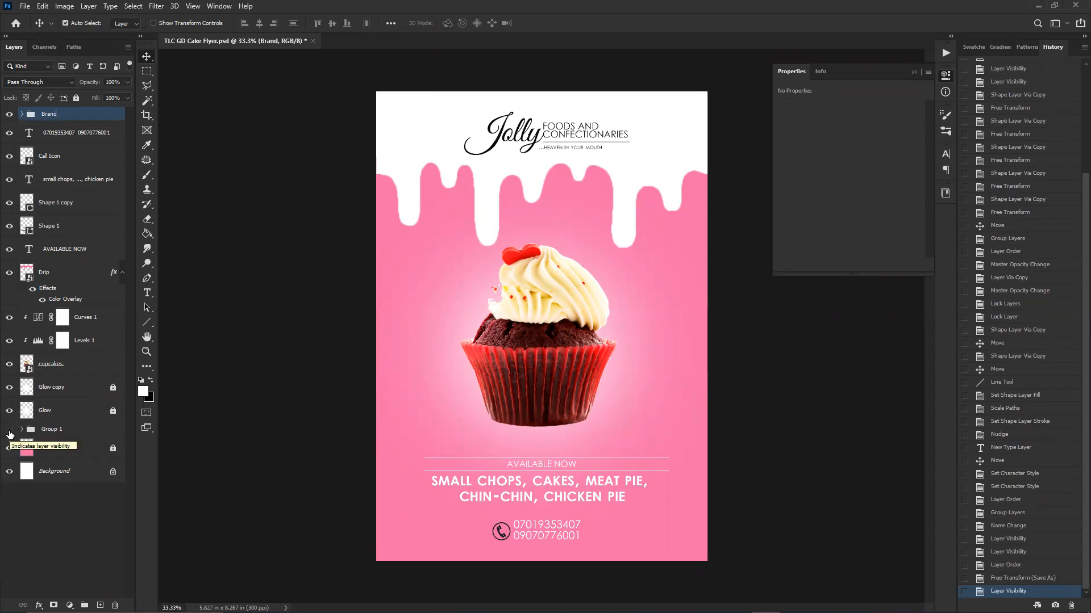
# - Look through the Brand group's layers, toggle its visibility to check the logo, and leave the group hidden
pyautogui.click(22, 114)
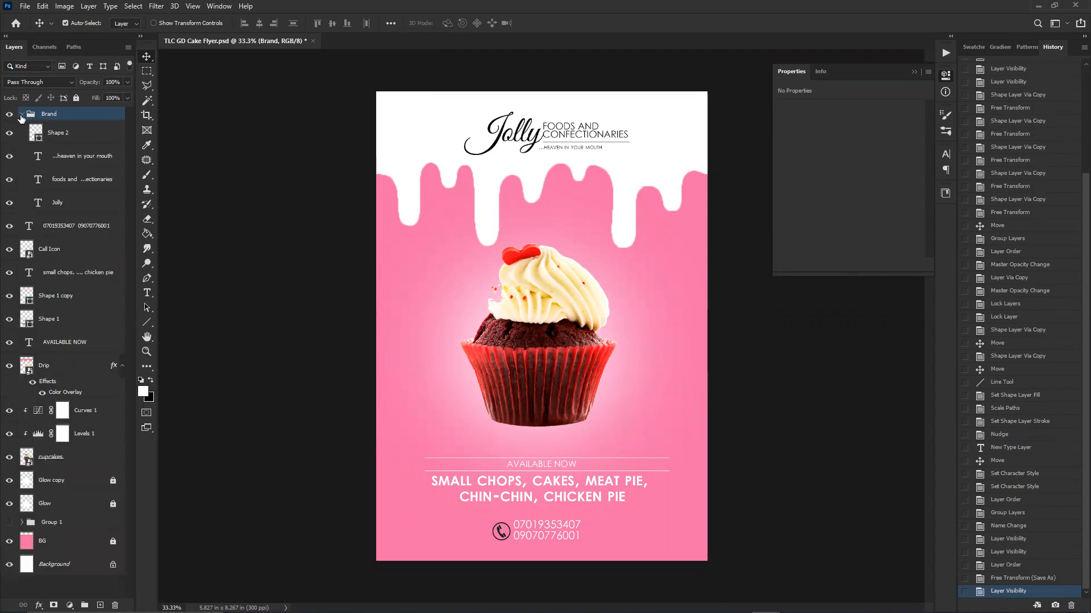
pyautogui.click(21, 114)
pyautogui.click(9, 116)
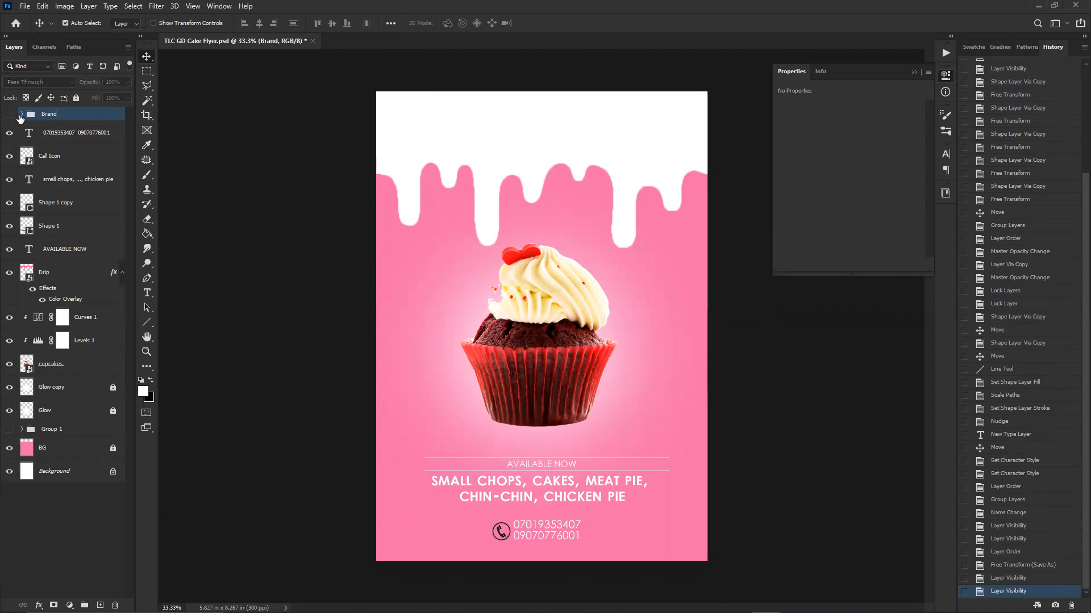
pyautogui.click(22, 114)
pyautogui.click(9, 114)
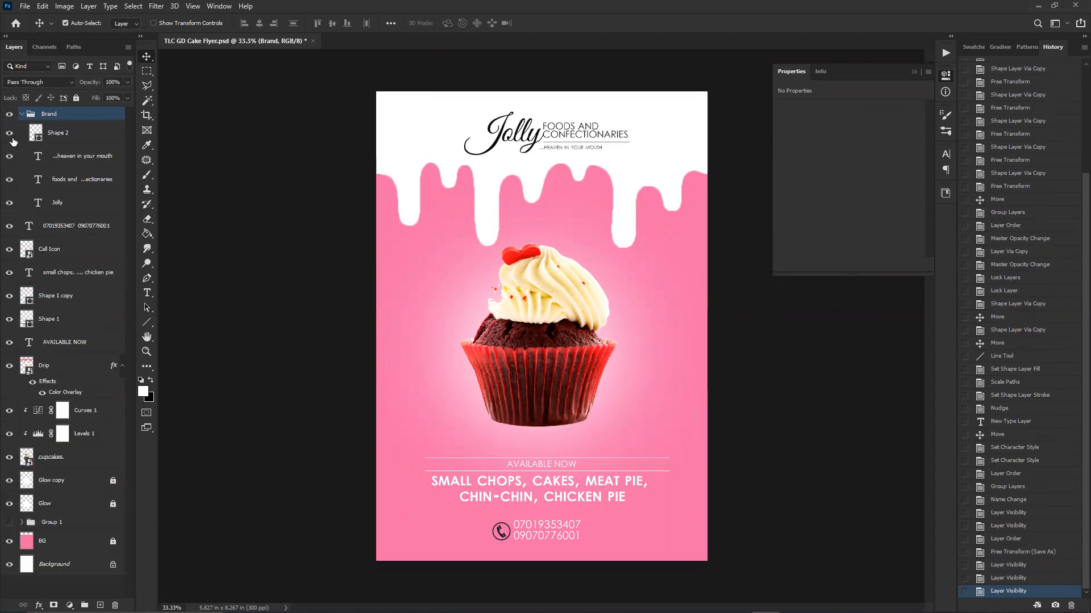
pyautogui.click(22, 114)
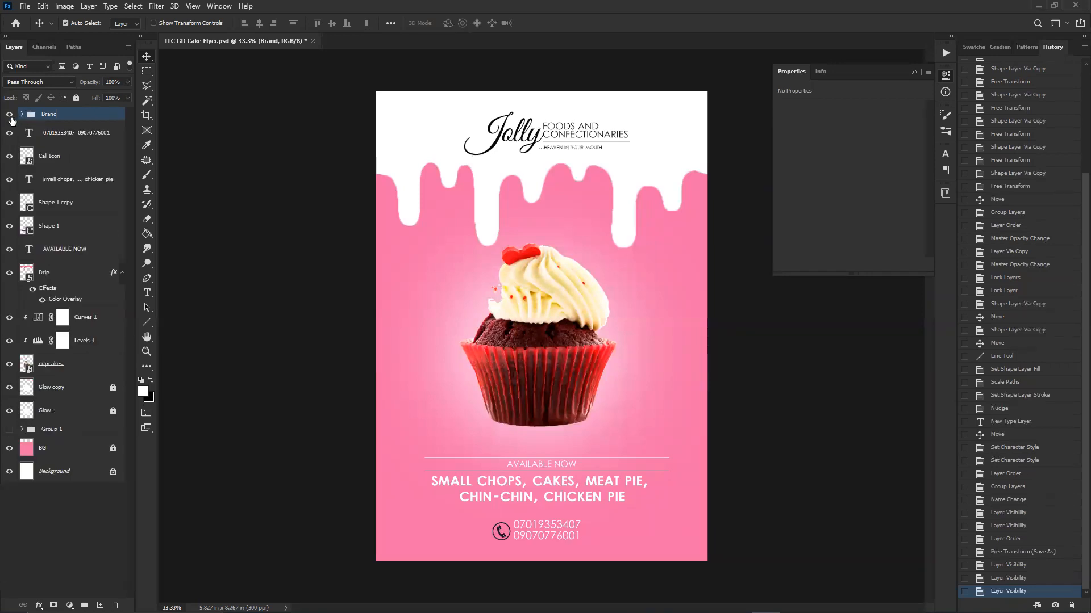
pyautogui.click(9, 114)
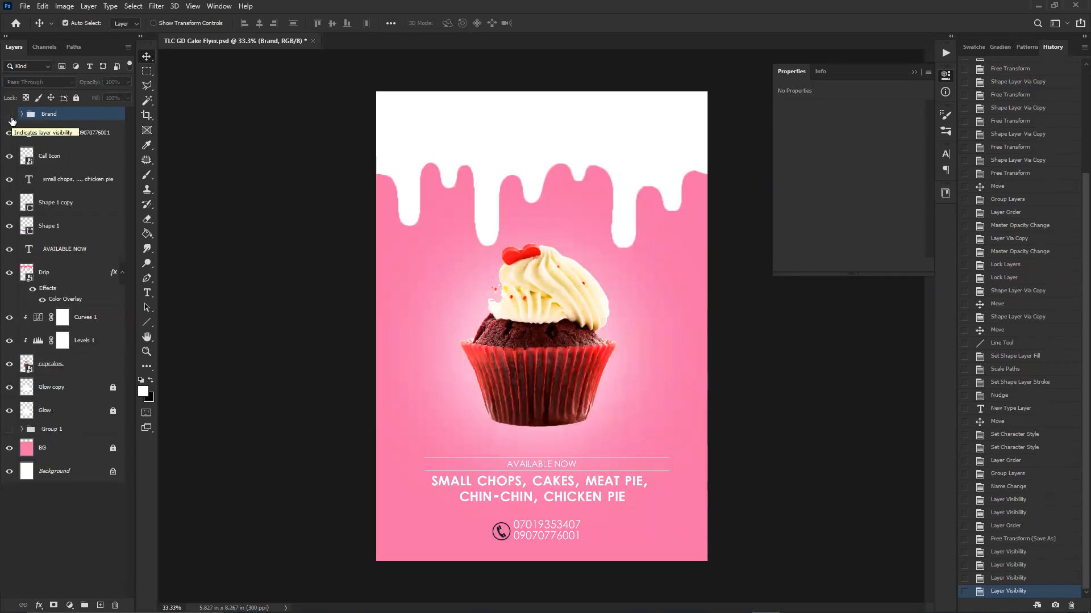
# - Open the contents of the Call Icon smart object and examine the phone icon up close
pyautogui.click(499, 532)
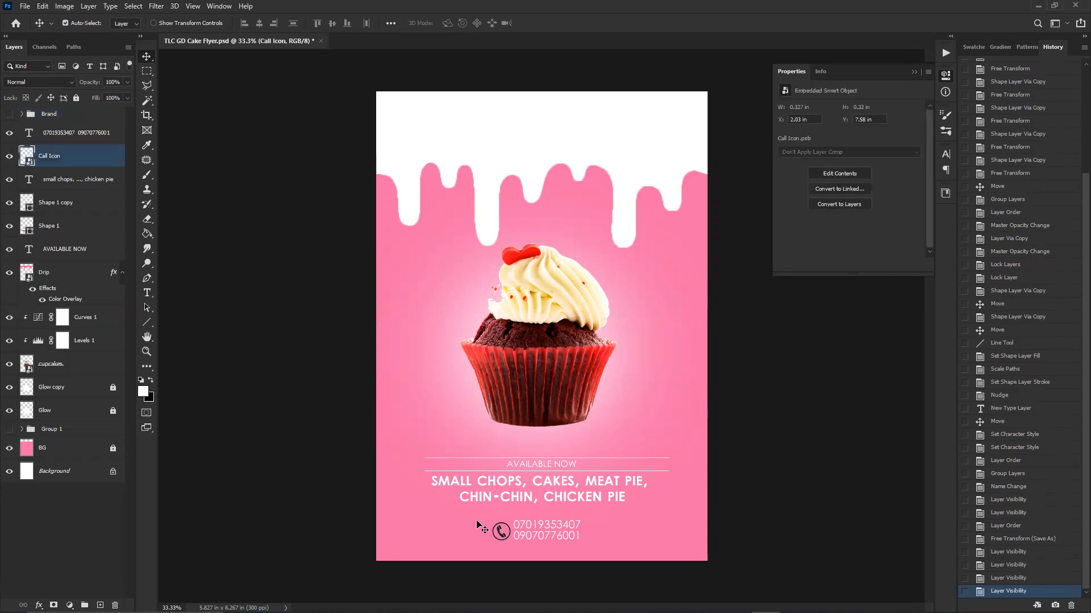
pyautogui.doubleClick(32, 163)
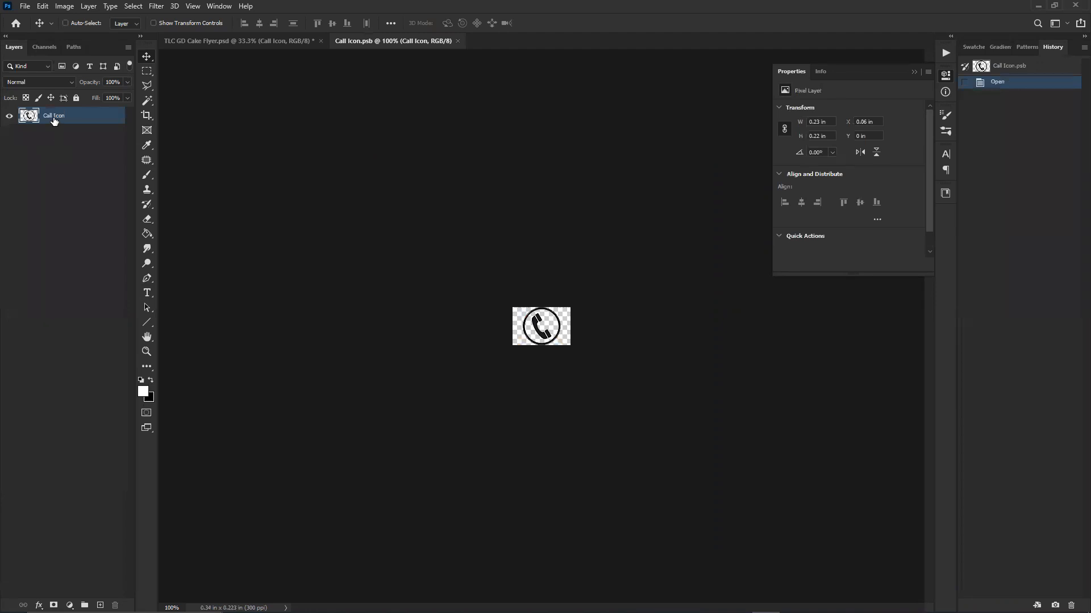
pyautogui.hotkey('ctrl', '+')
pyautogui.hotkey('ctrl', '+')
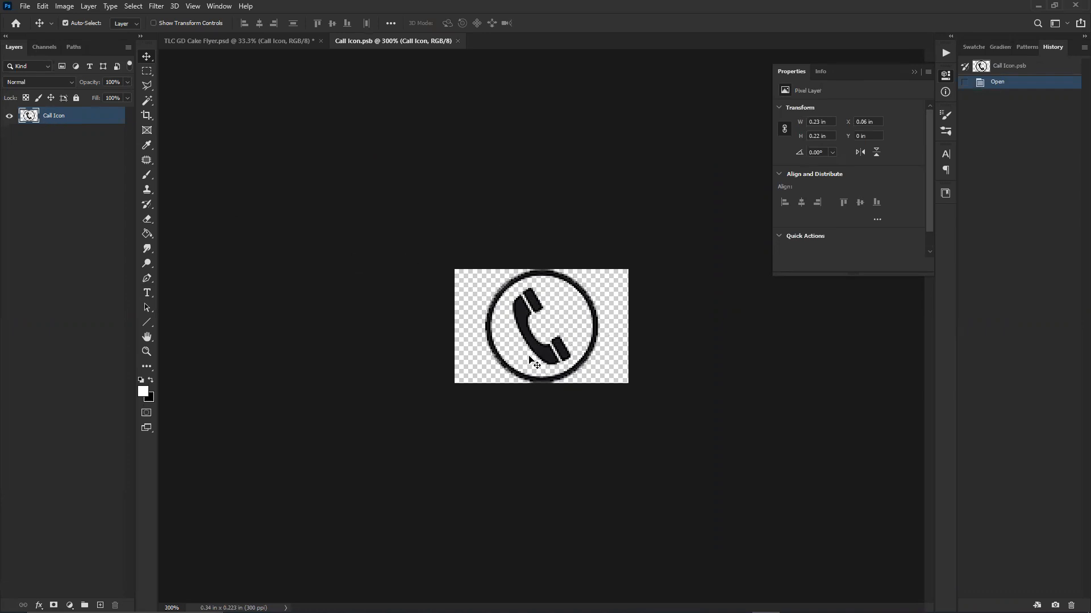
pyautogui.hotkey('ctrl', '+')
pyautogui.hotkey('ctrl', '+')
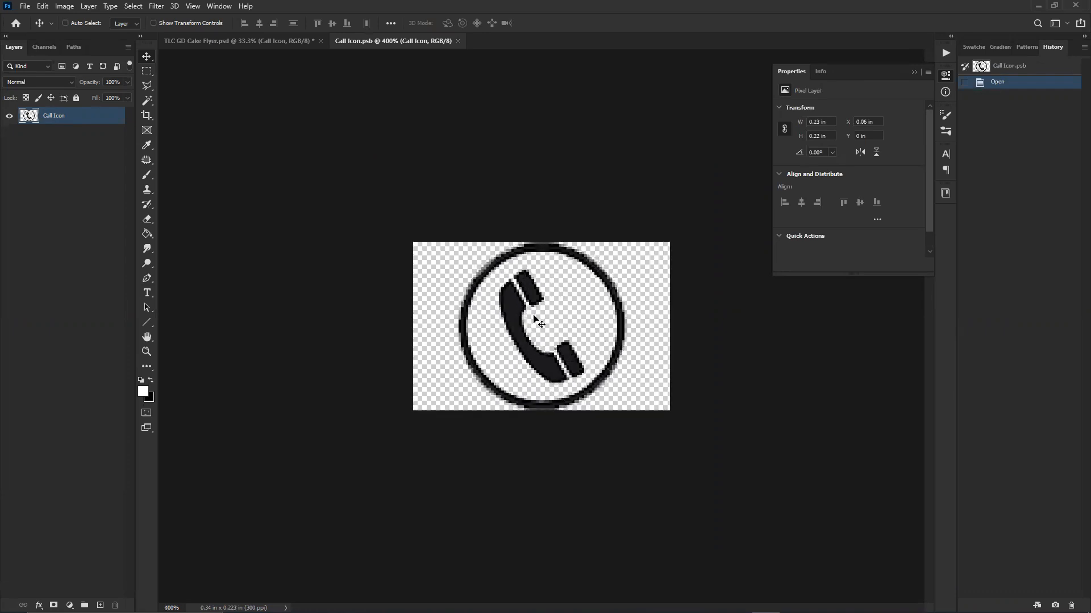
# - Try a Magic Wand selection on the phone icon's handset, clear it, and close the smart object document
pyautogui.press('w')
pyautogui.click(522, 293)
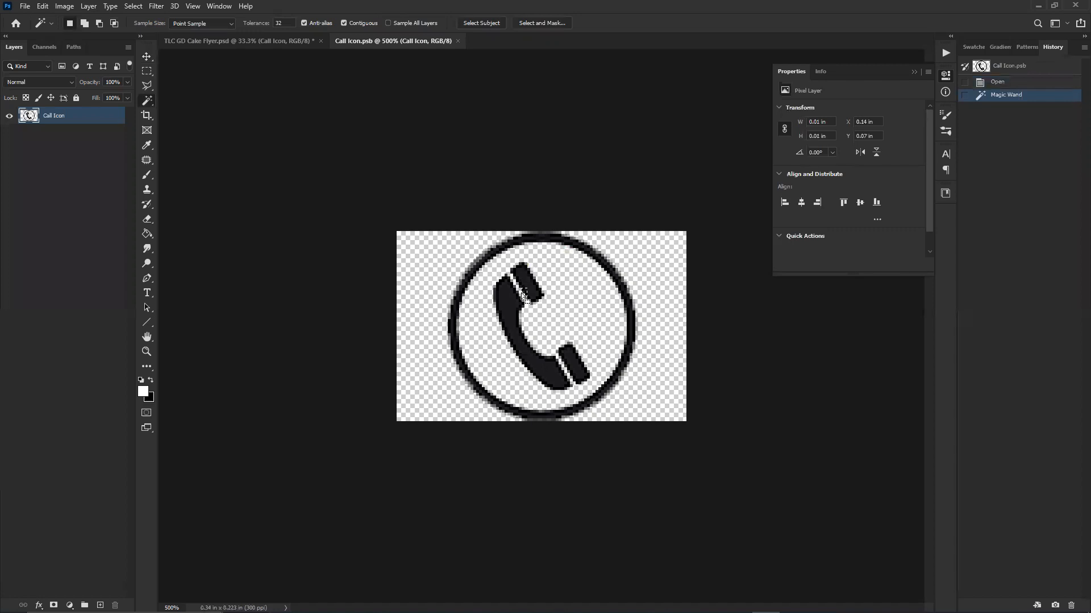
pyautogui.hotkey('ctrl', 'd')
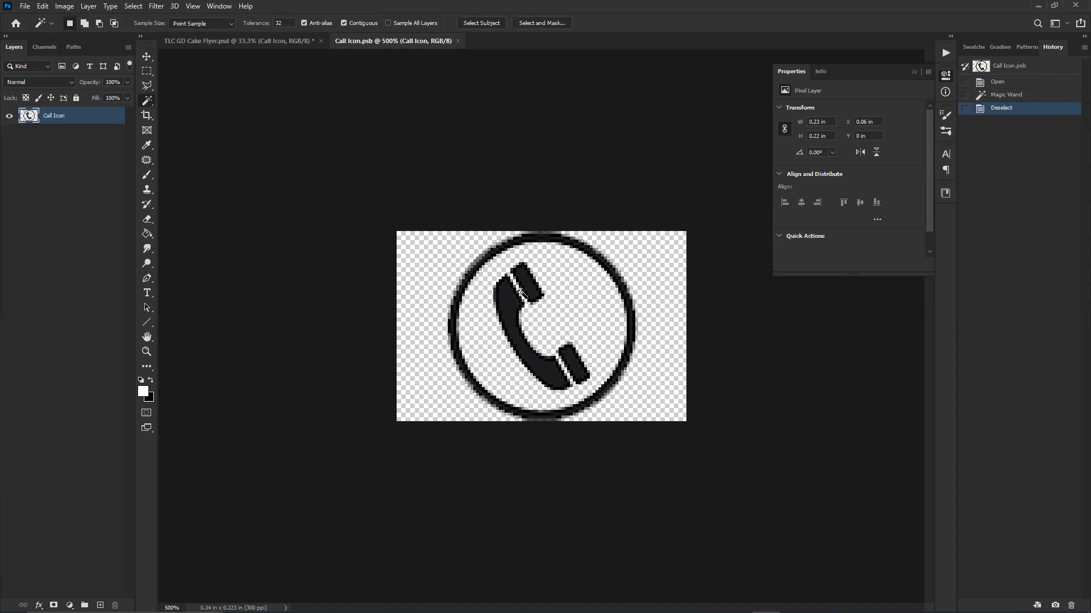
pyautogui.click(457, 41)
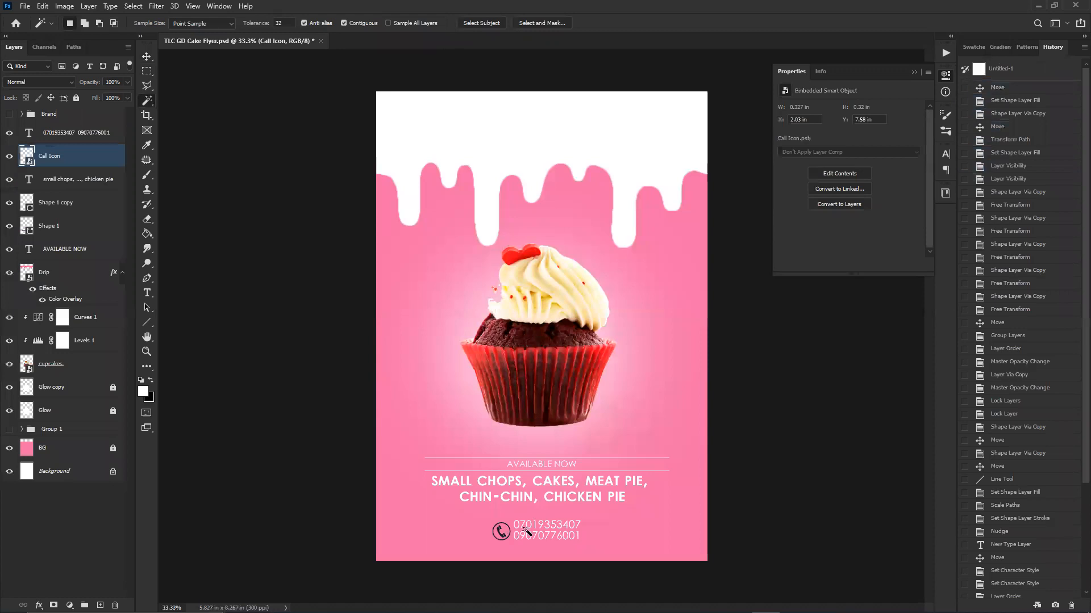
# - Redo the line break between the two phone numbers in the contact text and deselect the layer
pyautogui.press('v')
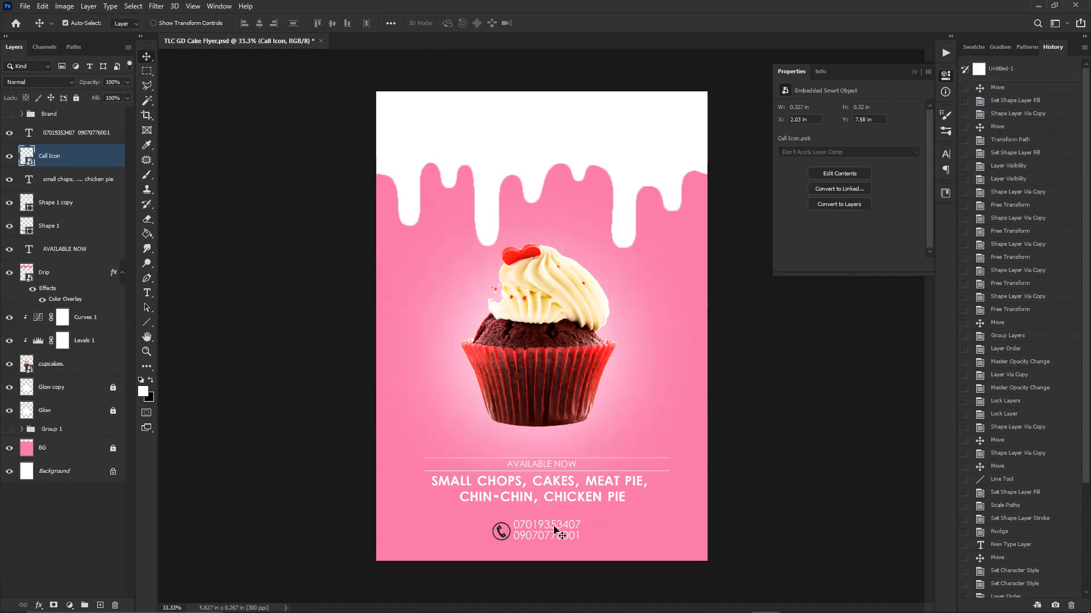
pyautogui.click(521, 538)
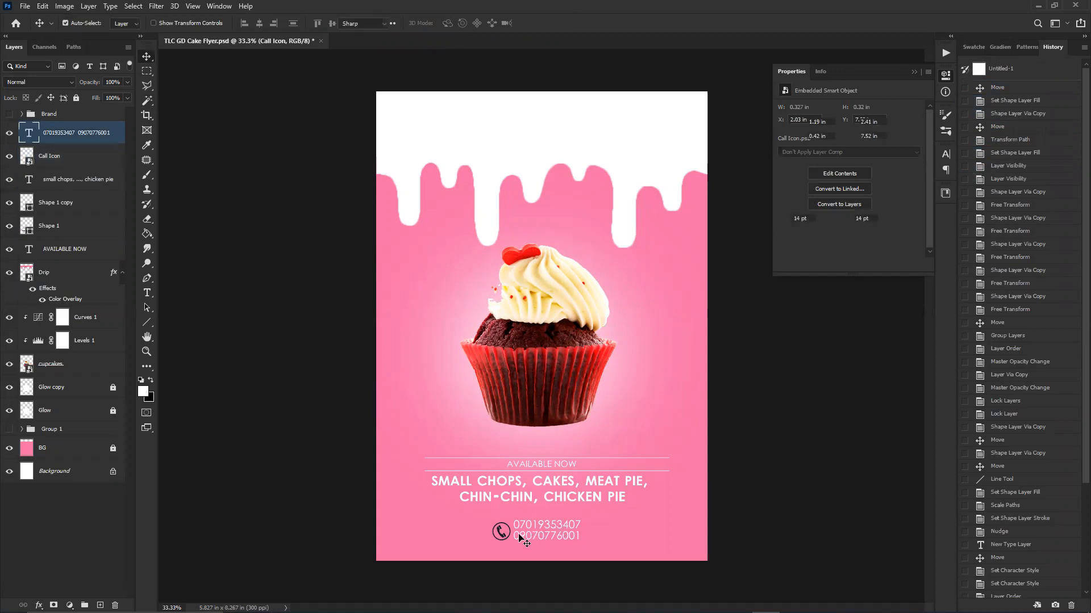
pyautogui.doubleClick(519, 534)
pyautogui.click(518, 533)
pyautogui.press('BackSpace')
pyautogui.press('Return')
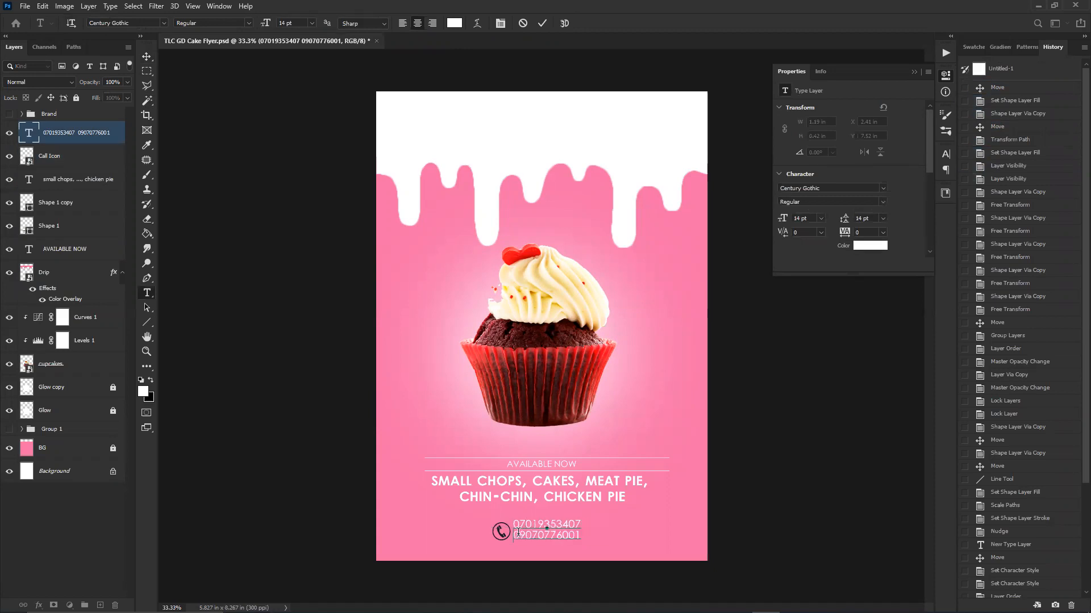
pyautogui.click(146, 56)
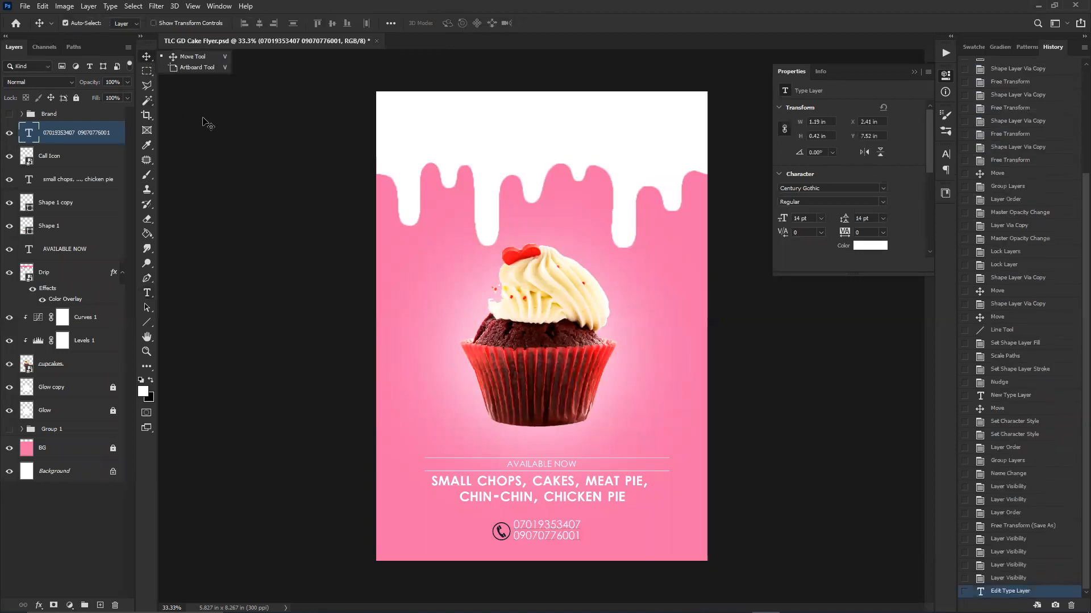
pyautogui.click(189, 55)
pyautogui.click(208, 196)
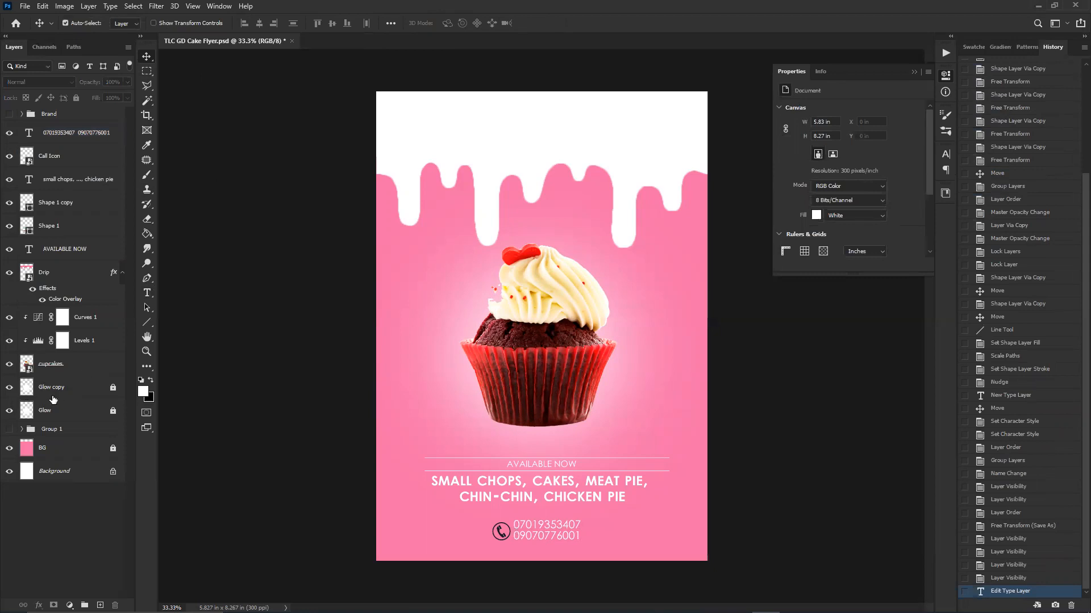
# - Toggle the Glow copy layer off and on to check its effect around the cupcake
pyautogui.moveTo(471, 379); pyautogui.dragTo(310, 445)
pyautogui.click(286, 425)
pyautogui.click(10, 388)
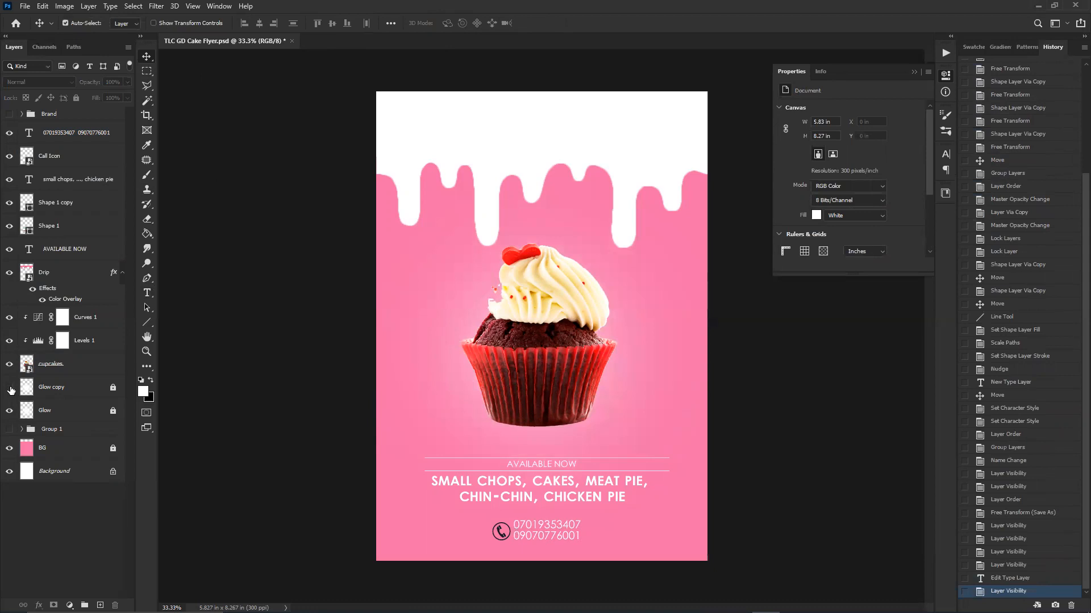
pyautogui.click(10, 389)
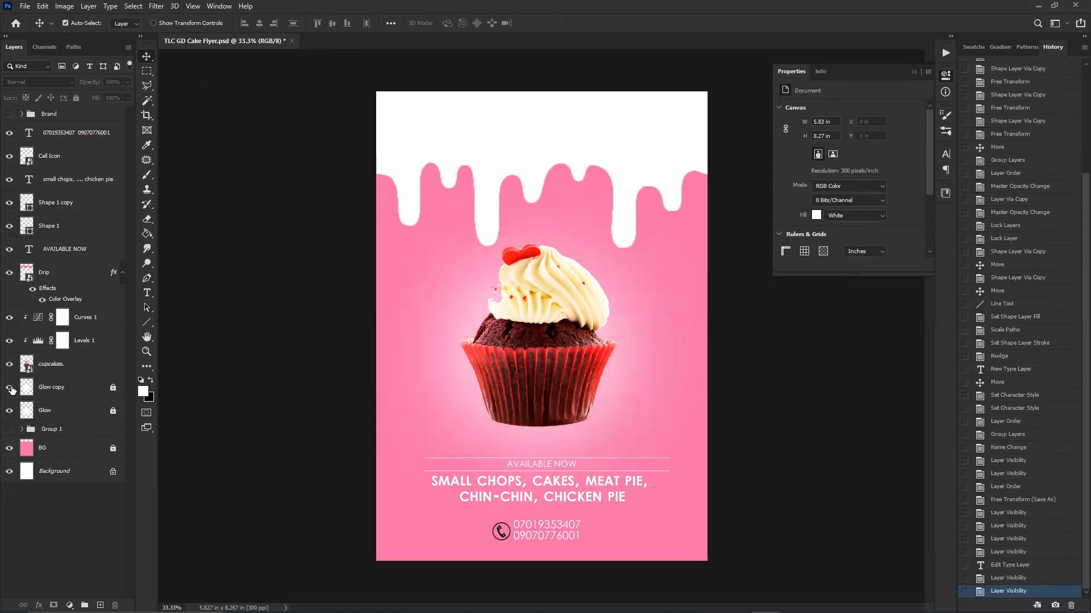
# - Unlock the Glow copy and Glow layers, and try moving Glow copy toward the flyer's left edge, undoing the move
pyautogui.click(113, 389)
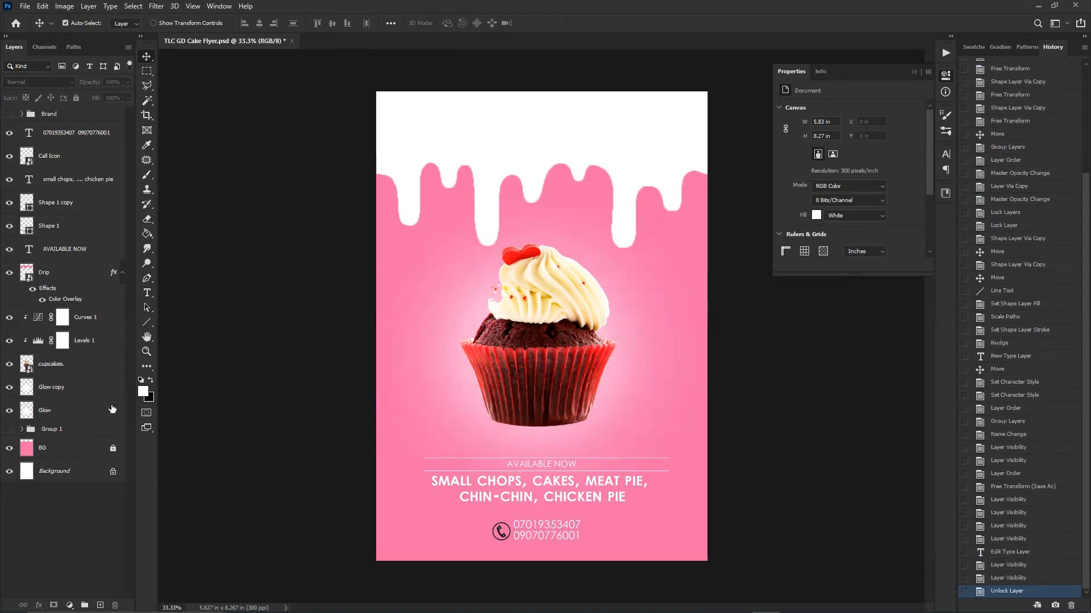
pyautogui.click(112, 411)
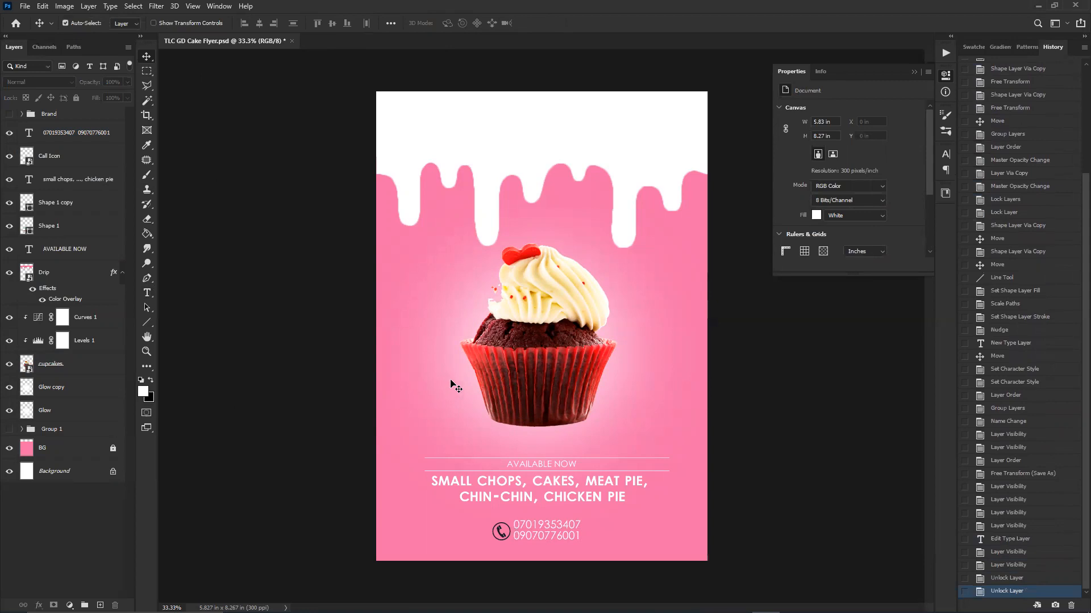
pyautogui.moveTo(462, 378); pyautogui.dragTo(371, 382)
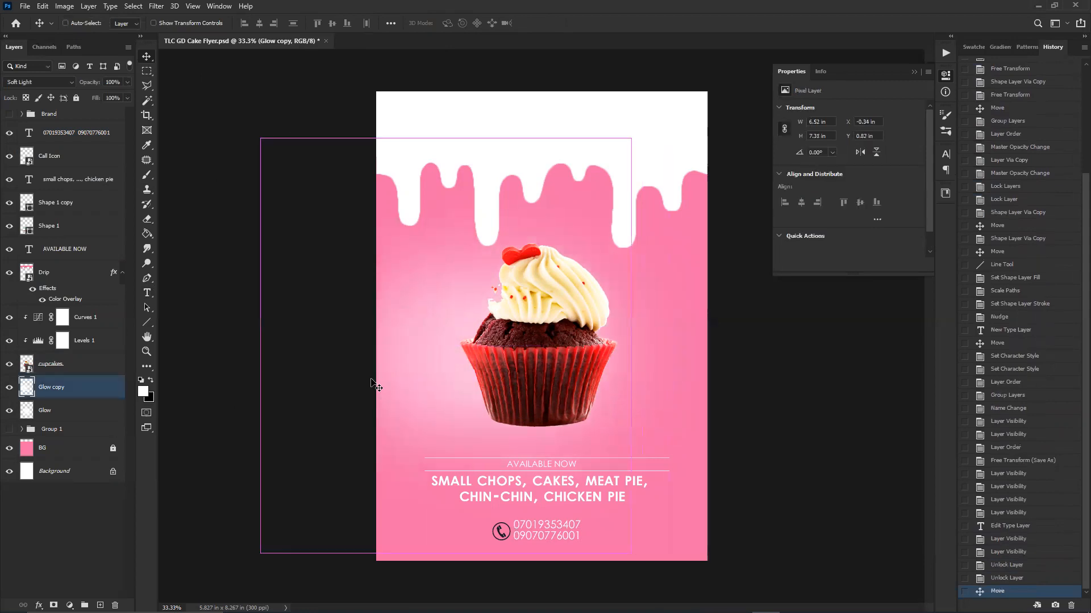
pyautogui.hotkey('ctrl', 'z')
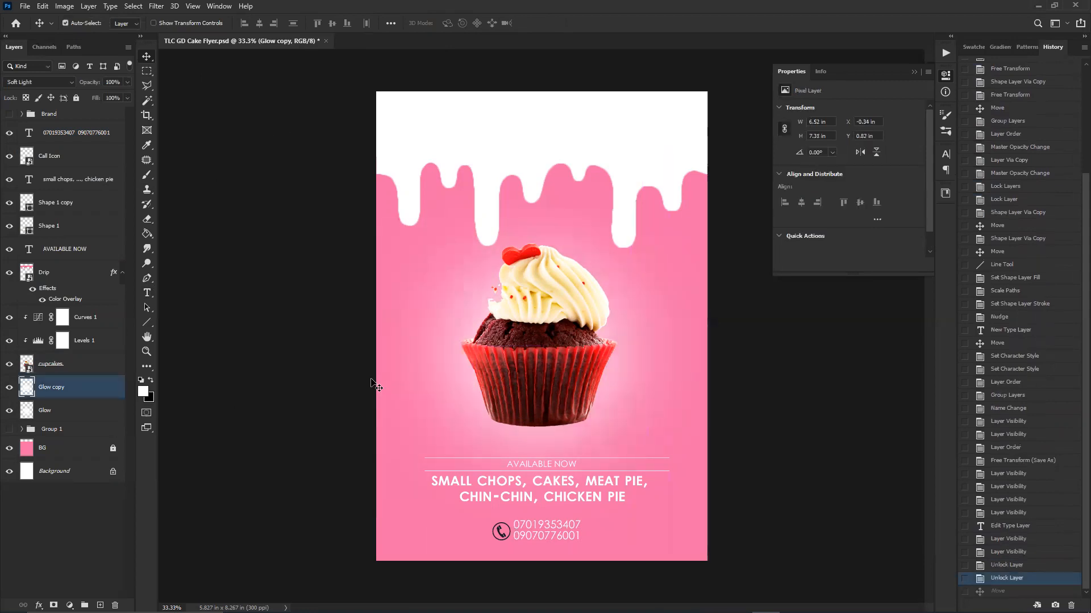
# - Lock the Glow copy and Glow layers completely again
pyautogui.click(74, 95)
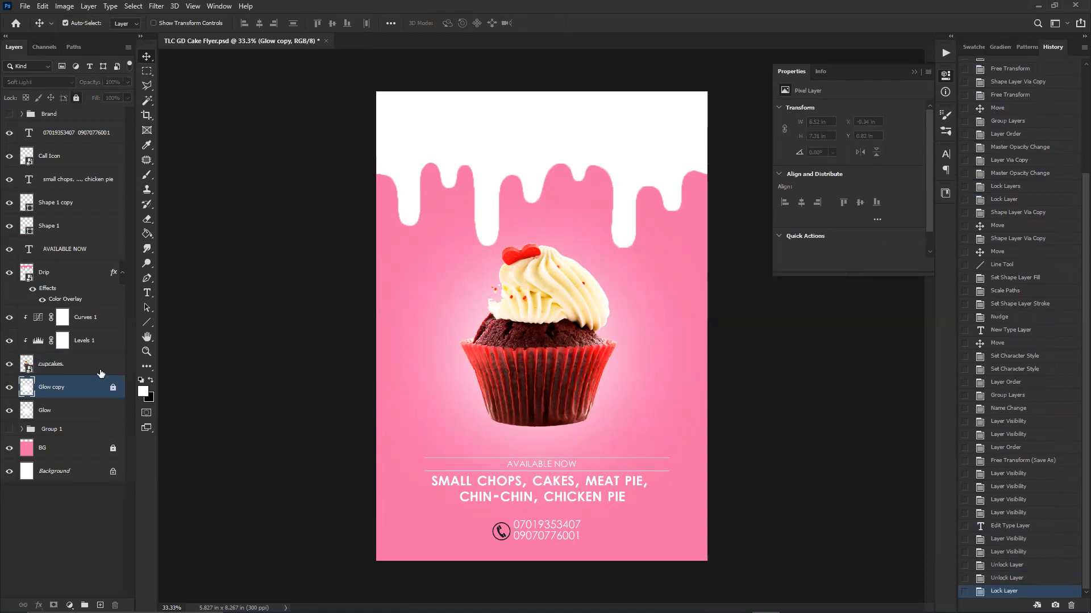
pyautogui.click(102, 417)
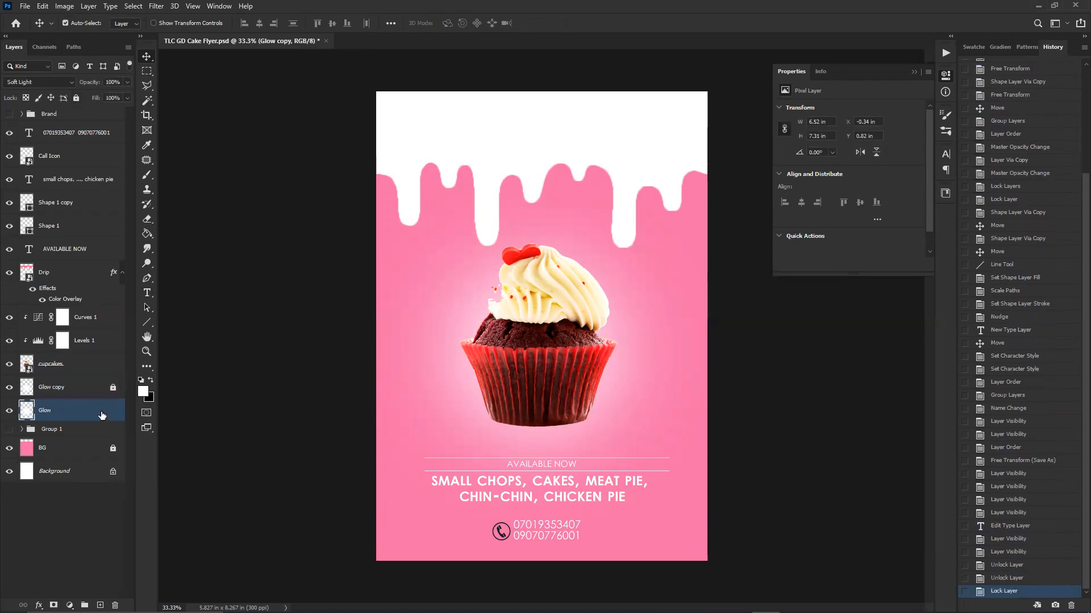
pyautogui.click(77, 98)
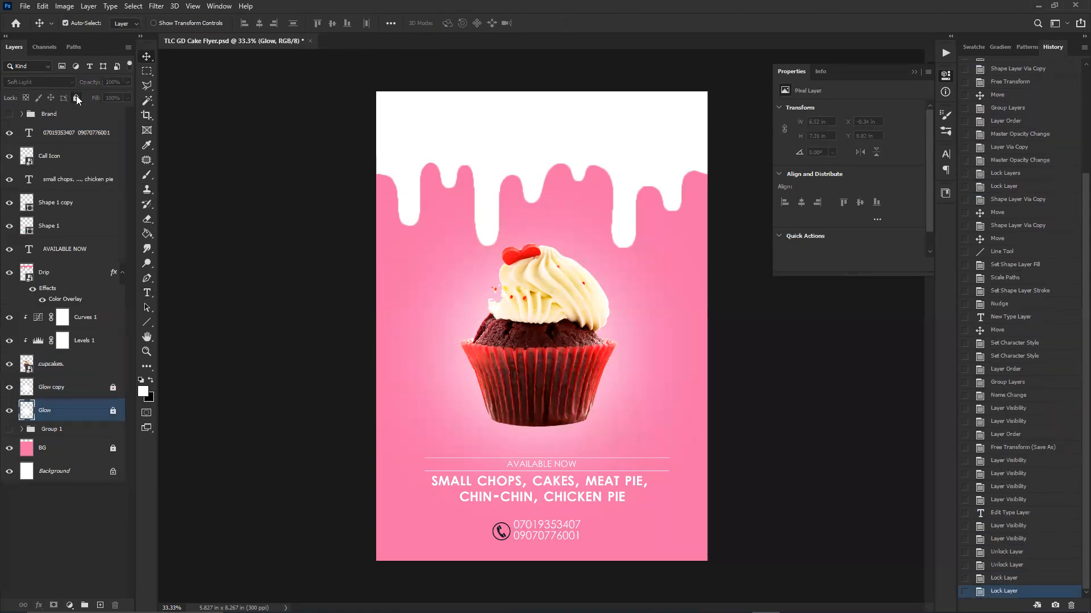
# - Show the Brand group and check the type properties of its "Foods and Confectionaries" text
pyautogui.click(12, 116)
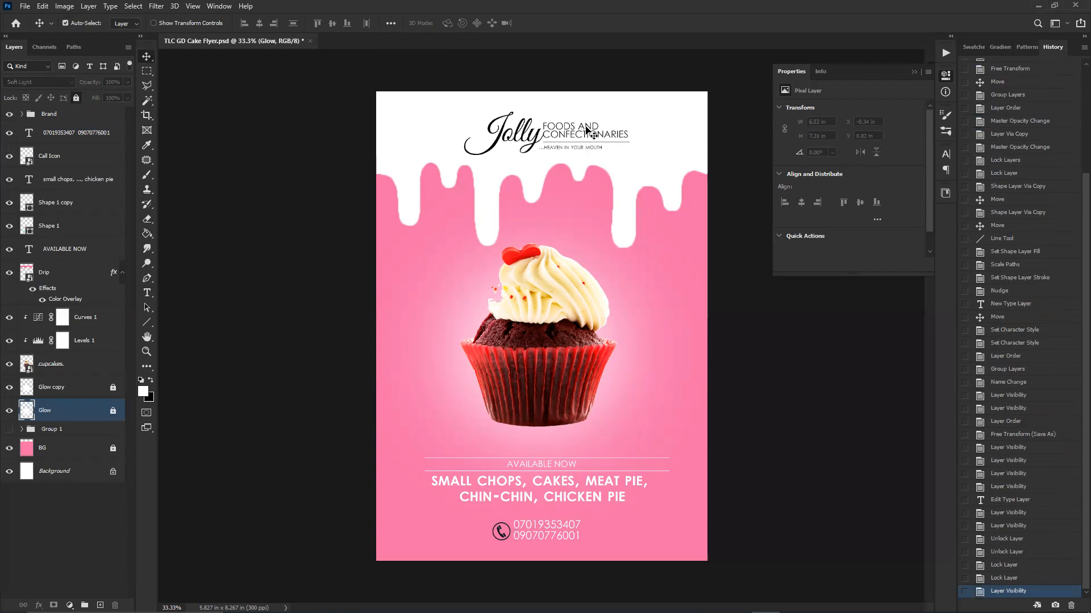
pyautogui.click(586, 129)
pyautogui.scroll(-3, 904, 199)
pyautogui.scroll(-3, 904, 196)
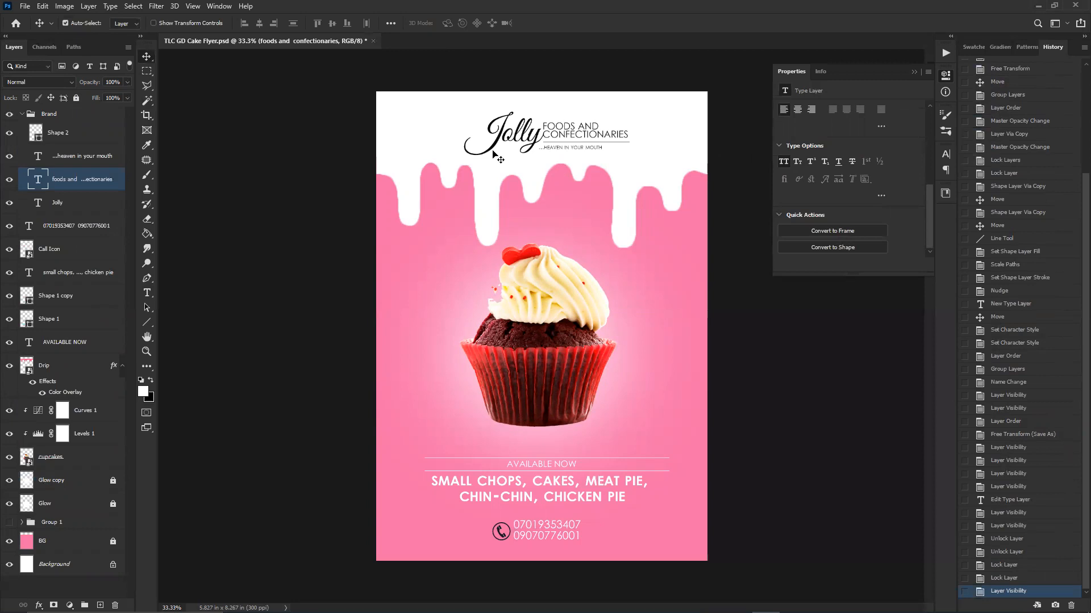
pyautogui.click(22, 115)
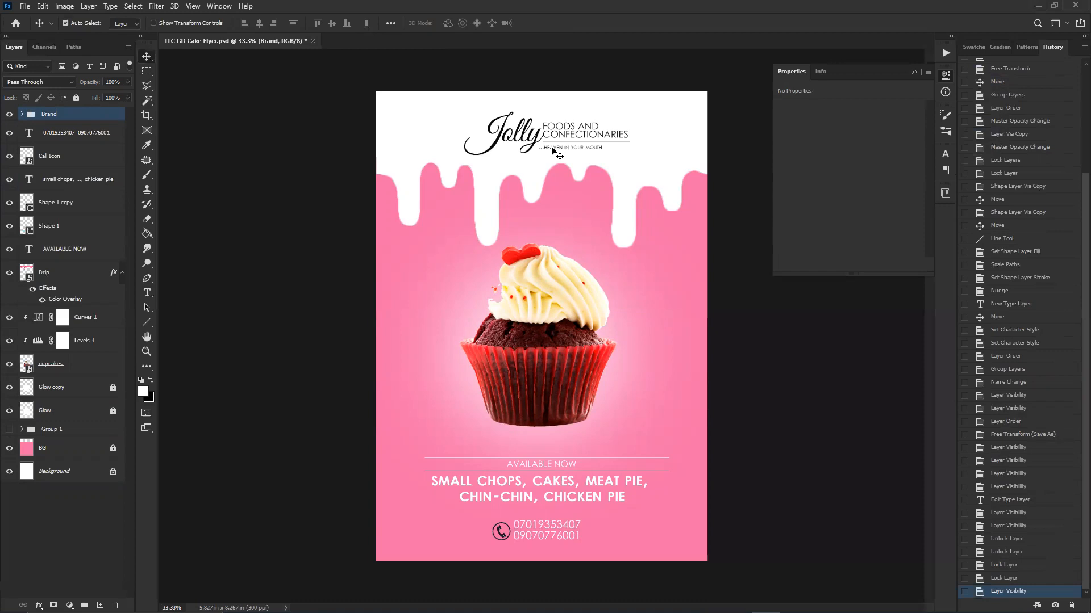
# - Draw an upright rectangle about 37 by 139 px near the flyer's left edge below the drips, with no stroke
pyautogui.click(147, 322)
pyautogui.click(170, 322)
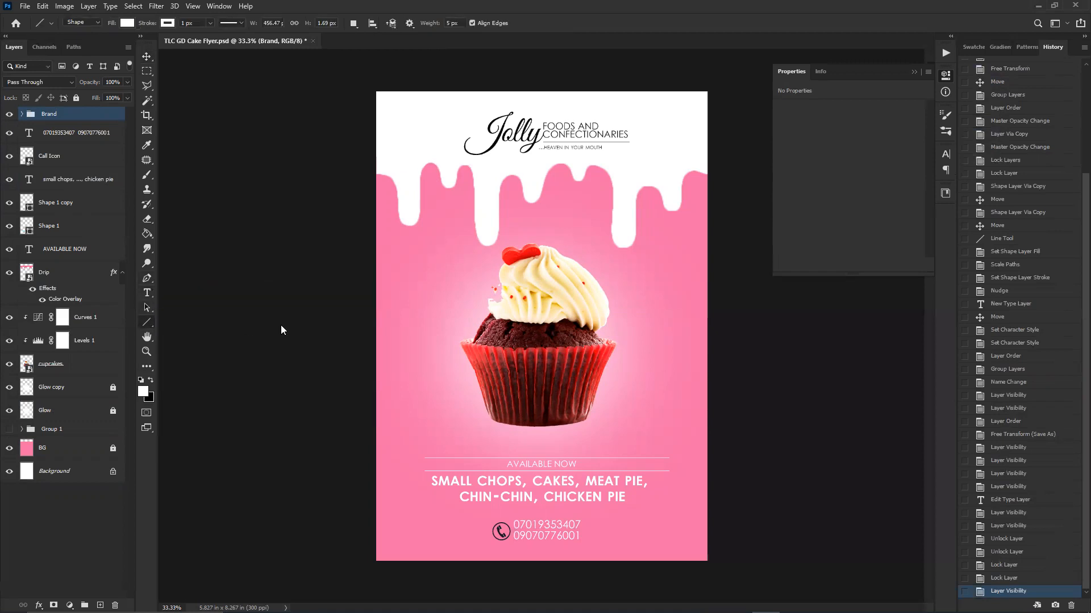
pyautogui.moveTo(397, 253); pyautogui.dragTo(404, 280)
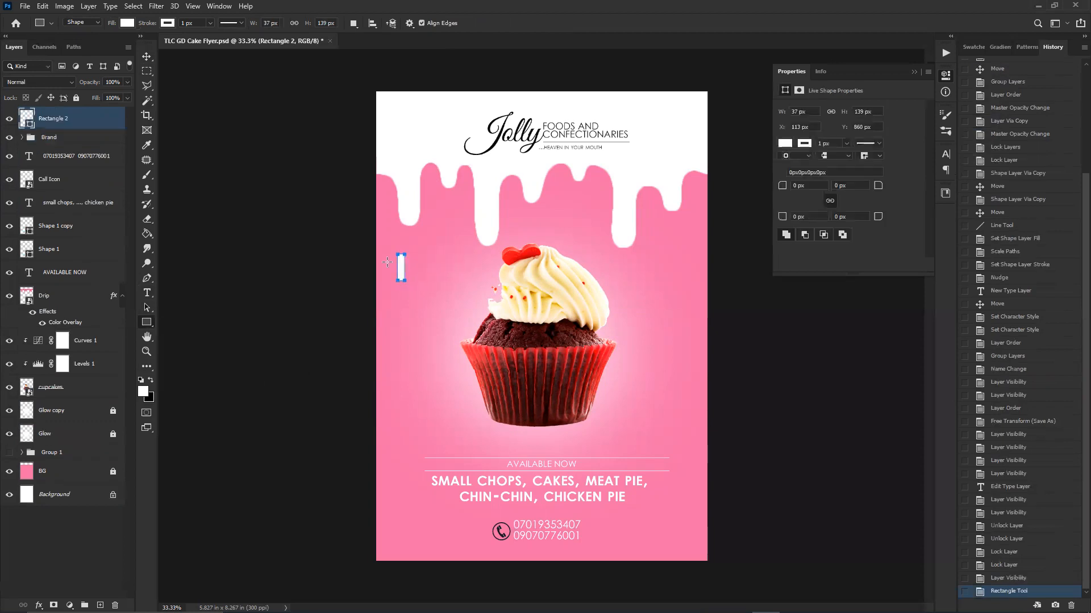
pyautogui.click(167, 25)
pyautogui.click(100, 47)
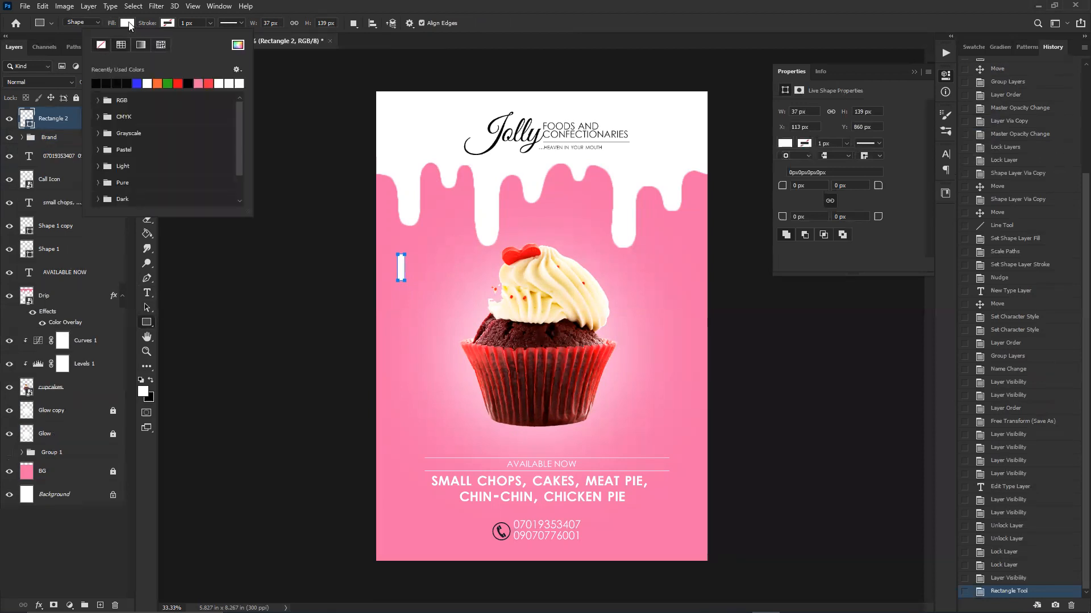
# - Fill the rectangle with green and skew its top edge slightly to the right, accepting the conversion to a regular path
pyautogui.click(127, 83)
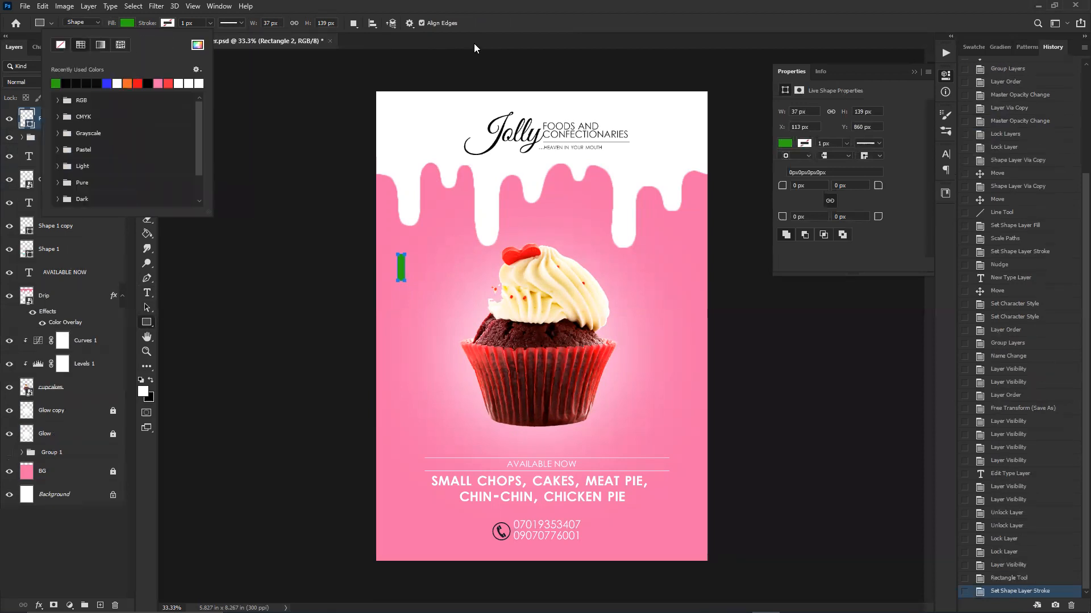
pyautogui.click(471, 28)
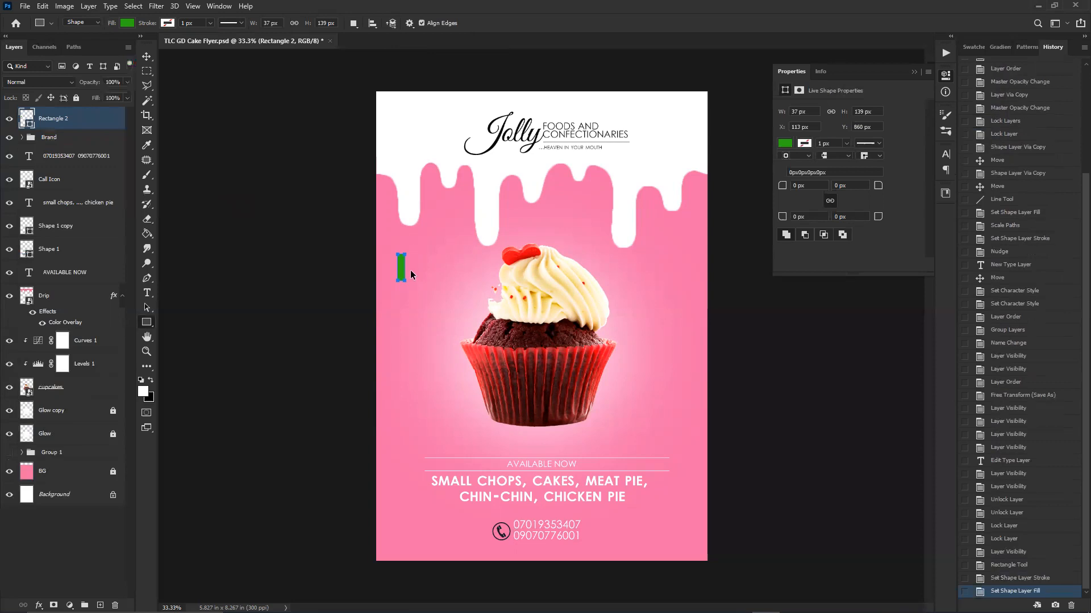
pyautogui.hotkey('ctrl', 't')
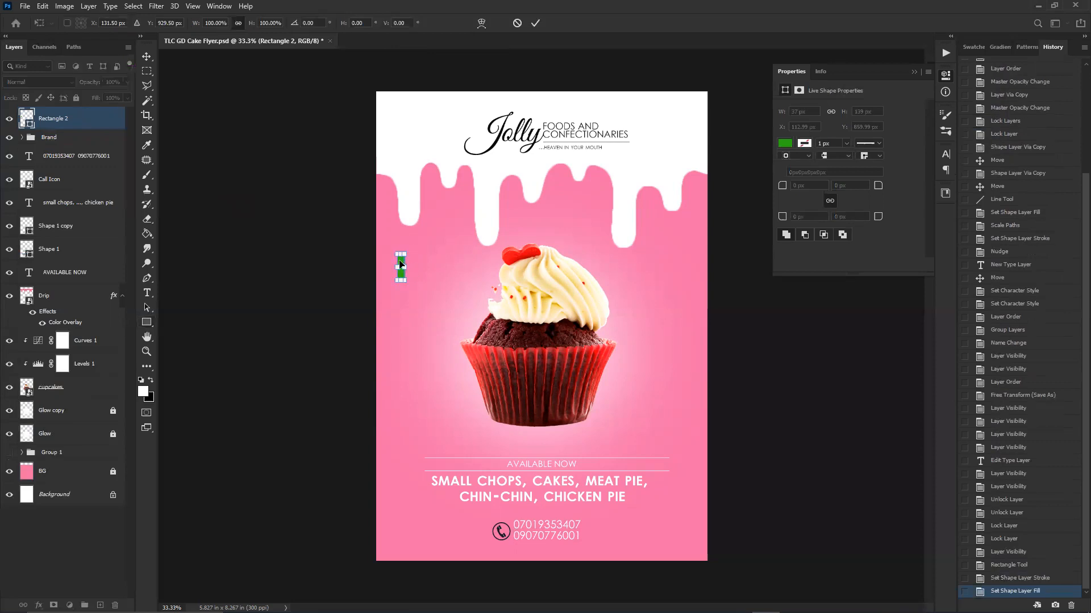
pyautogui.rightClick(400, 263)
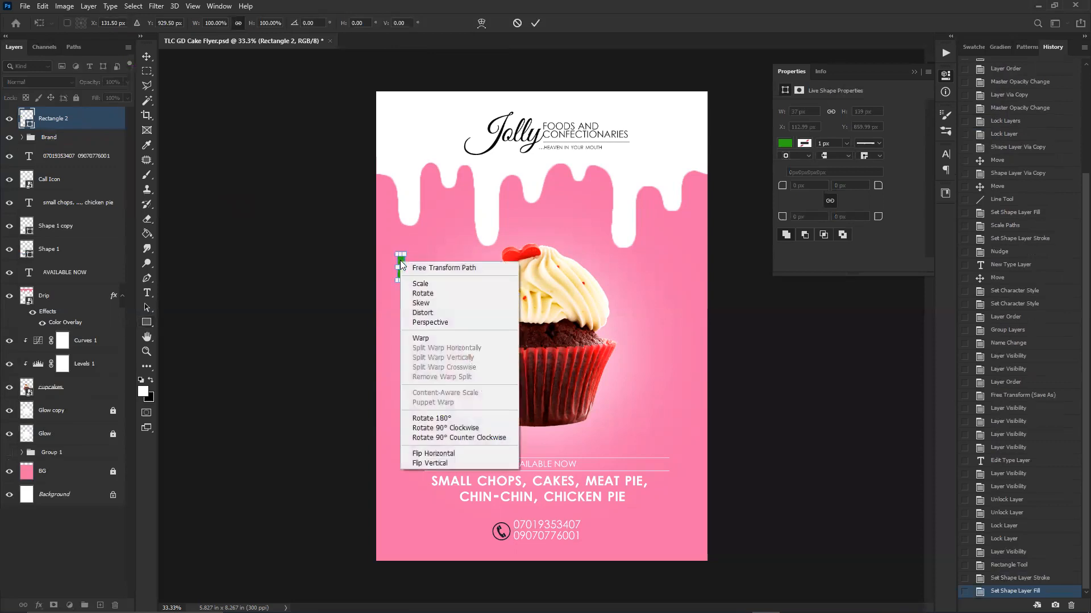
pyautogui.click(430, 301)
pyautogui.moveTo(400, 254); pyautogui.dragTo(404, 254)
pyautogui.press('Return')
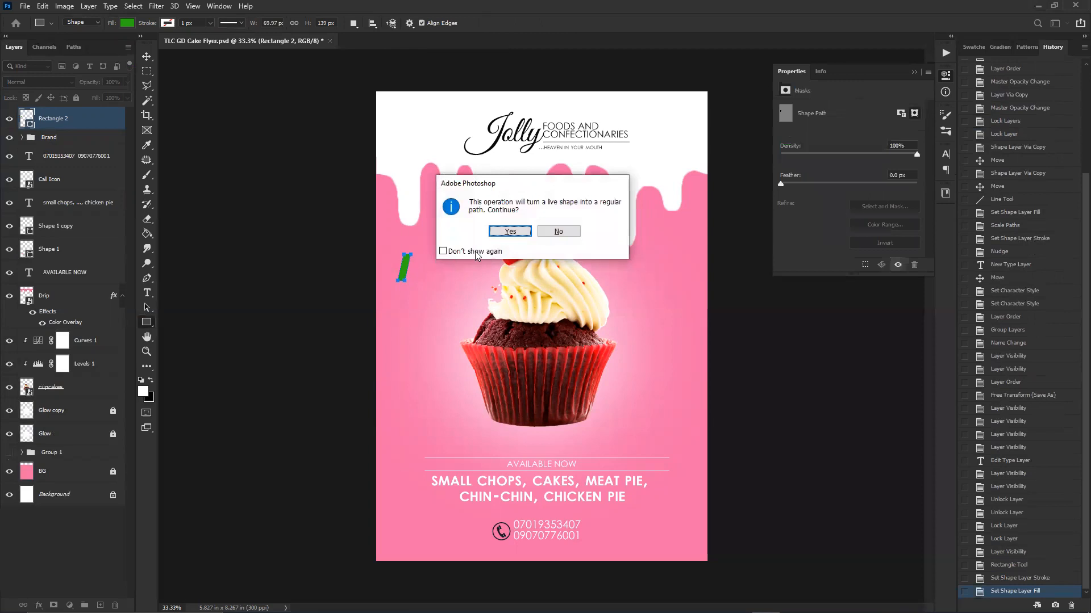
pyautogui.click(503, 232)
# - Scale the slanted green rectangle down to about 70% of its size
pyautogui.press('v')
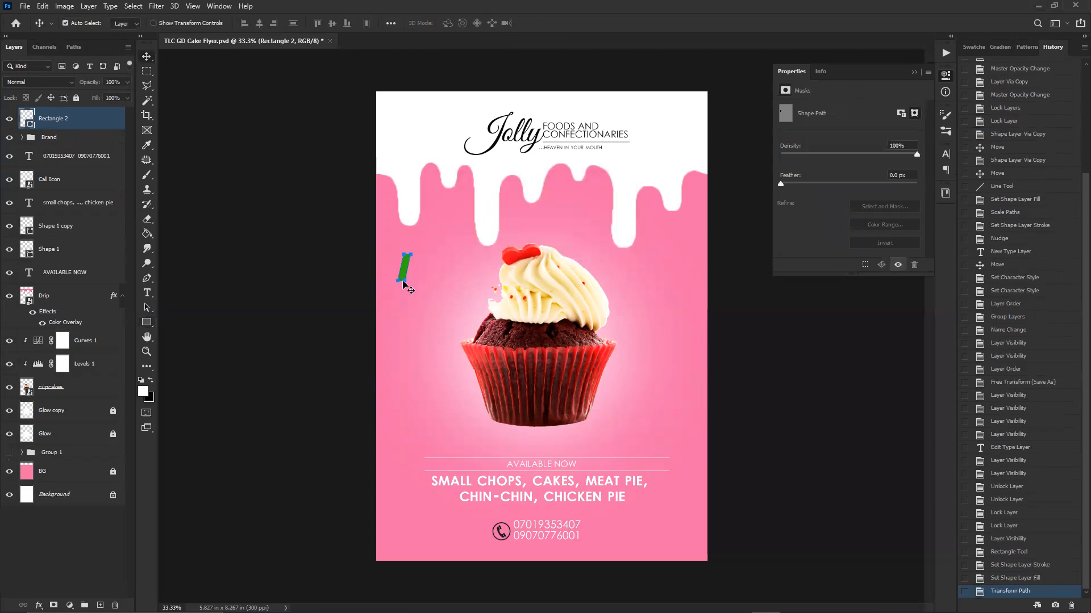
pyautogui.click(399, 294)
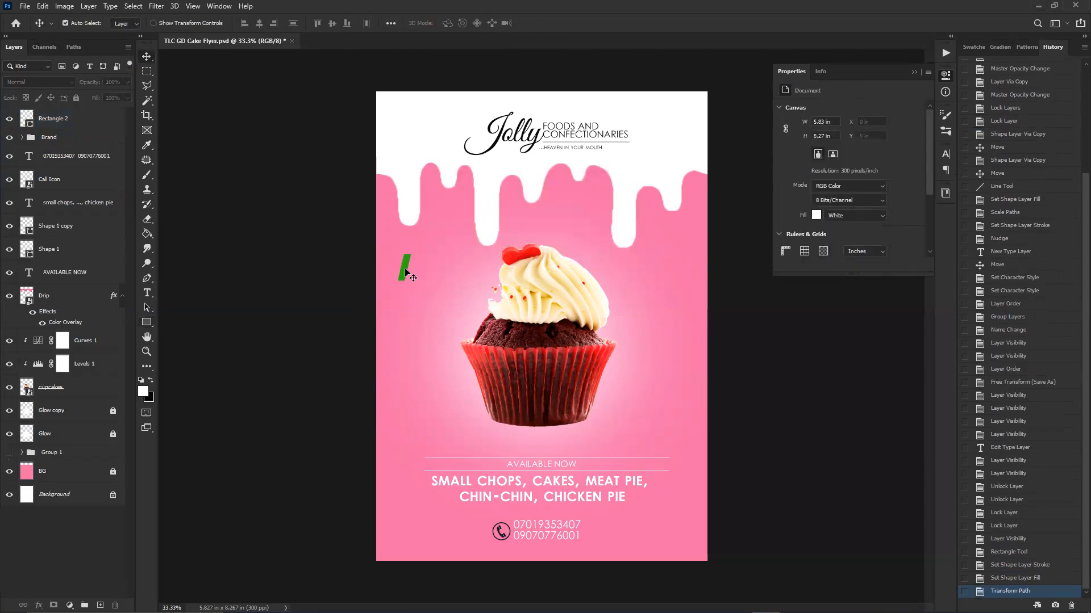
pyautogui.click(406, 271)
pyautogui.hotkey('ctrl', 't')
pyautogui.moveTo(413, 253); pyautogui.dragTo(411, 264)
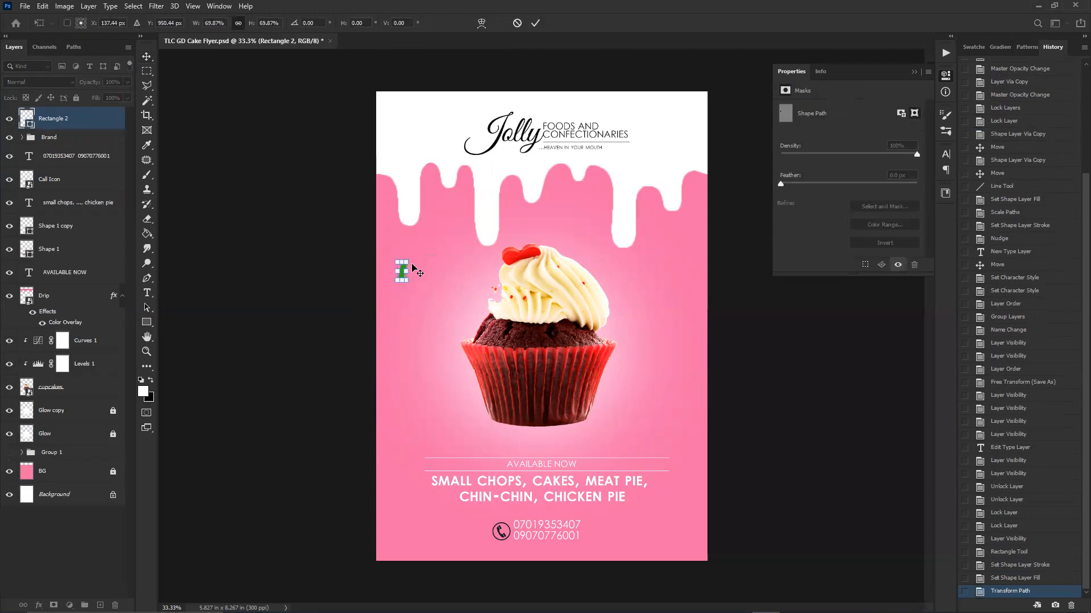
pyautogui.press('Return')
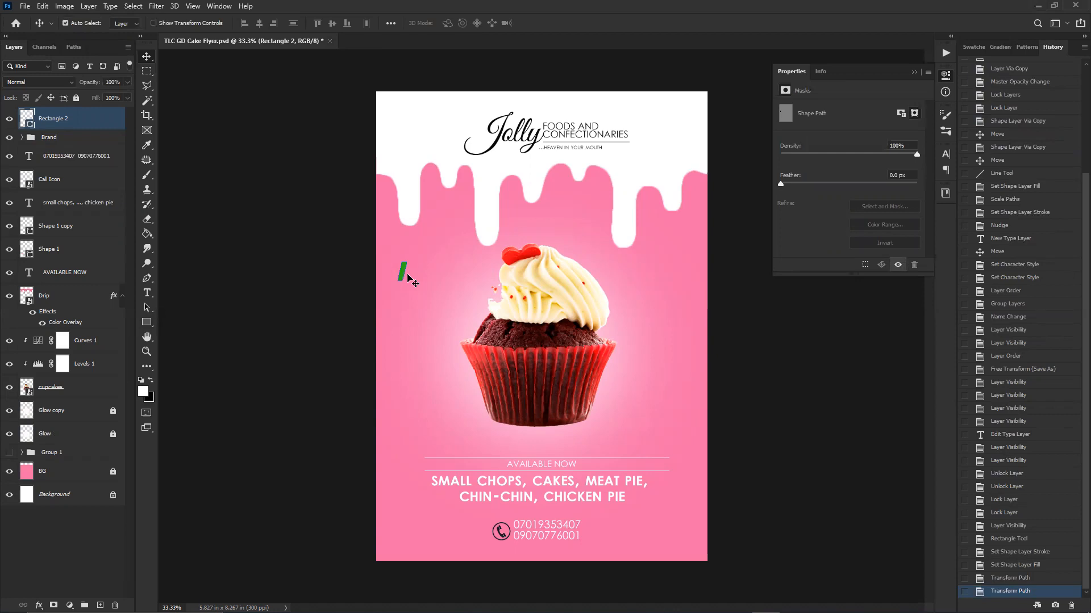
# - Duplicate the green sprinkle just below and to the right of the original, and rotate the copy to nearly horizontal
pyautogui.moveTo(410, 280)
pyautogui.mouseDown()
pyautogui.moveTo(423, 332)
pyautogui.moveTo(410, 290)
pyautogui.moveTo(387, 308)
pyautogui.moveTo(421, 295)
pyautogui.mouseUp()
pyautogui.hotkey('ctrl', 't')
pyautogui.press('Return')
# - Change the duplicated sprinkle's fill to the recently used blue
pyautogui.press('u')
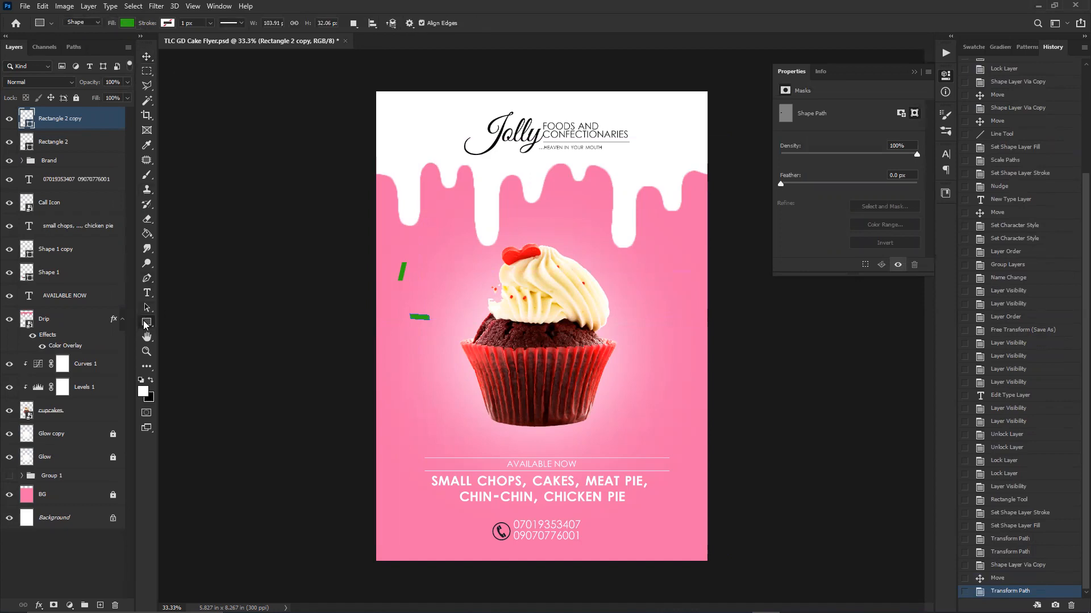
pyautogui.click(128, 23)
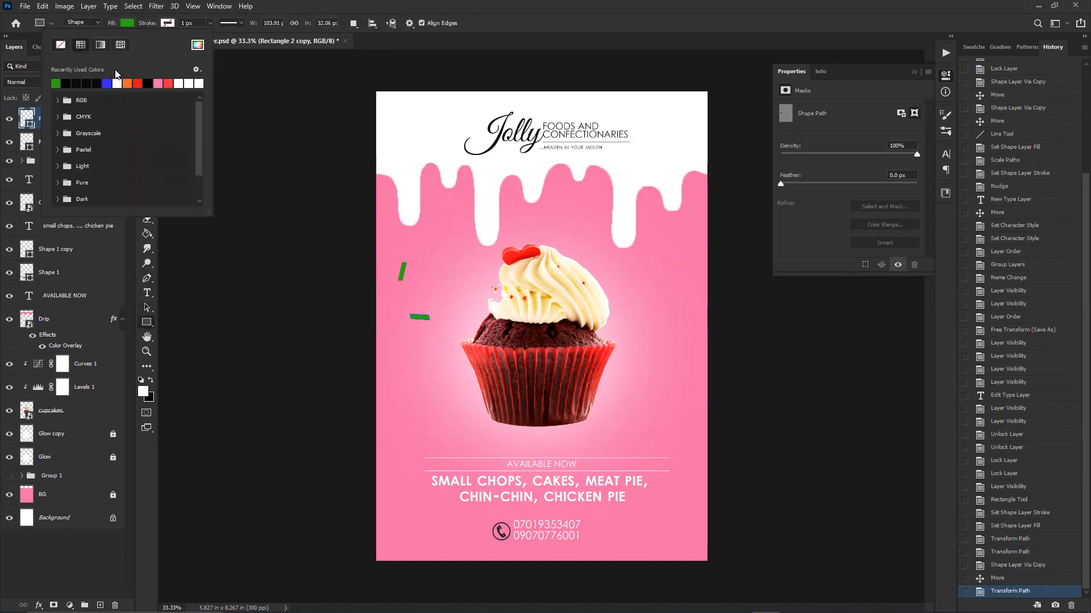
pyautogui.click(107, 84)
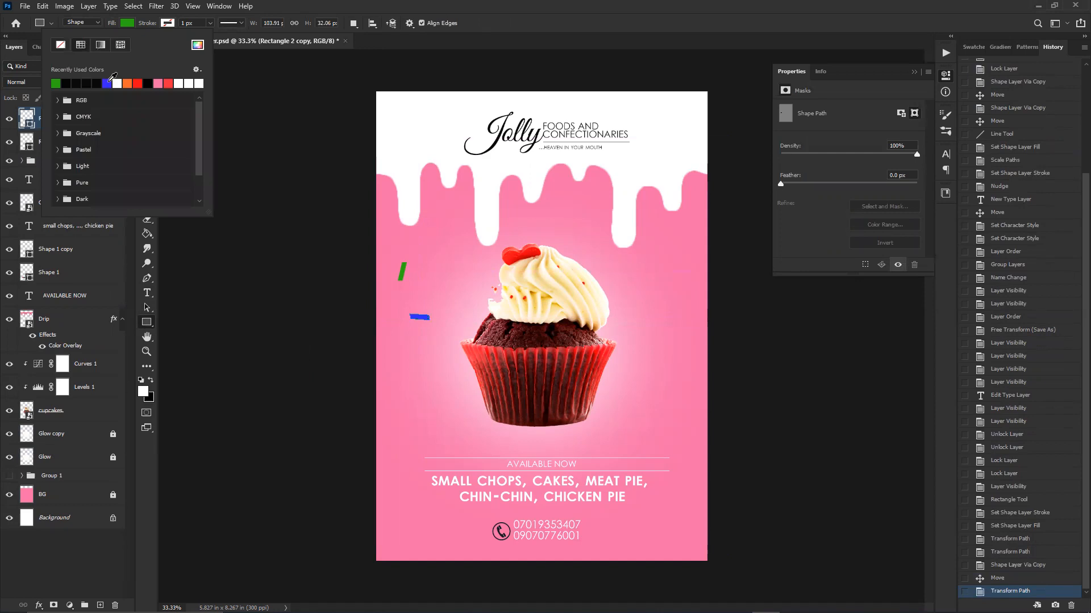
pyautogui.click(382, 37)
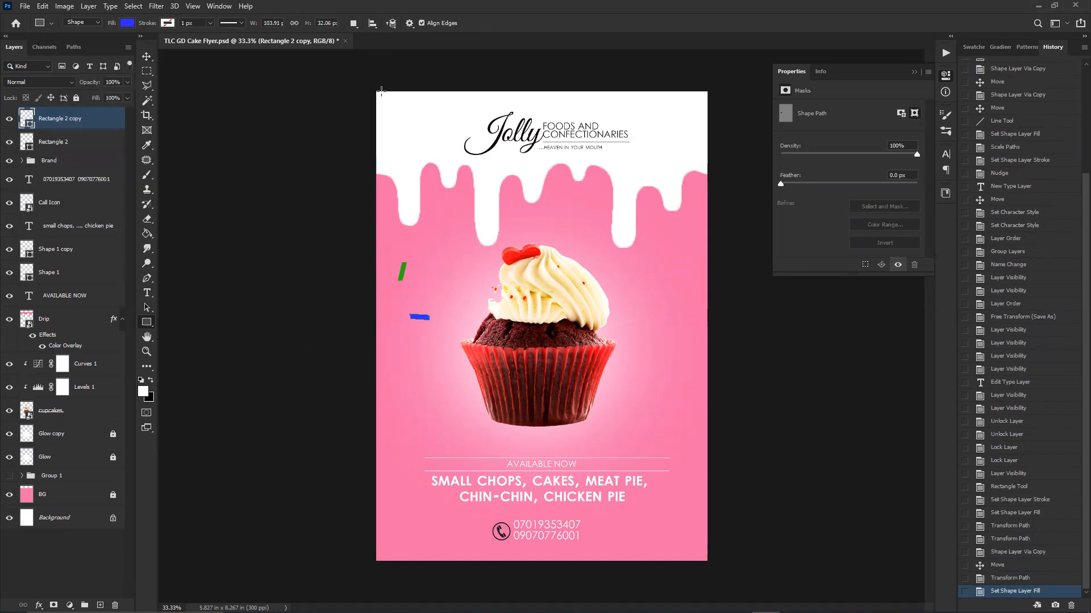
# - Delete the Rectangle 2 and Rectangle 2 copy layers together and save the file
pyautogui.press('v')
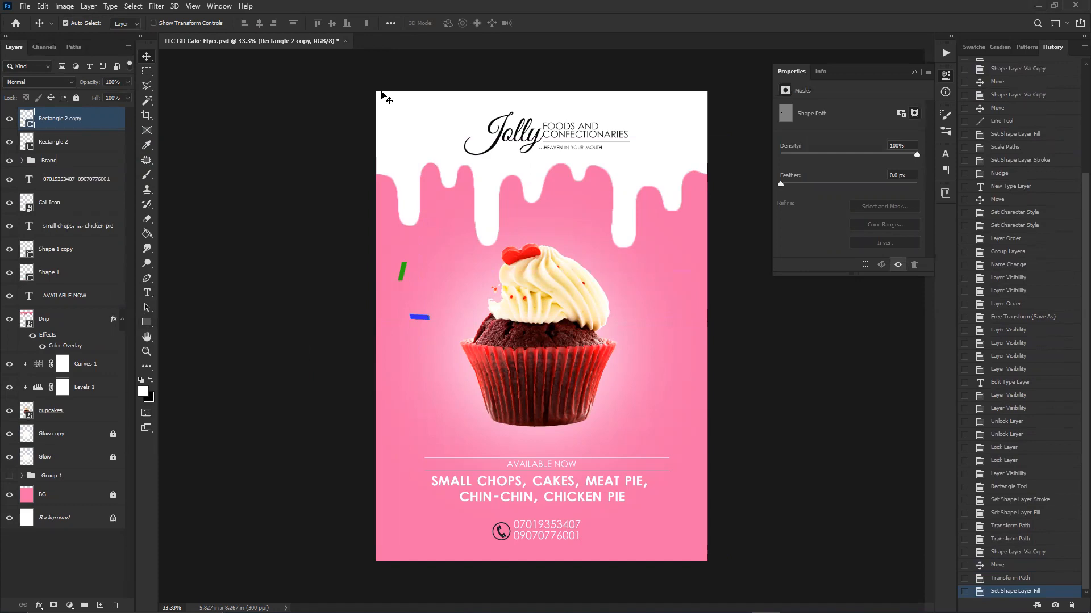
pyautogui.keyDown('shift'); pyautogui.click(83, 149); pyautogui.keyUp('shift')
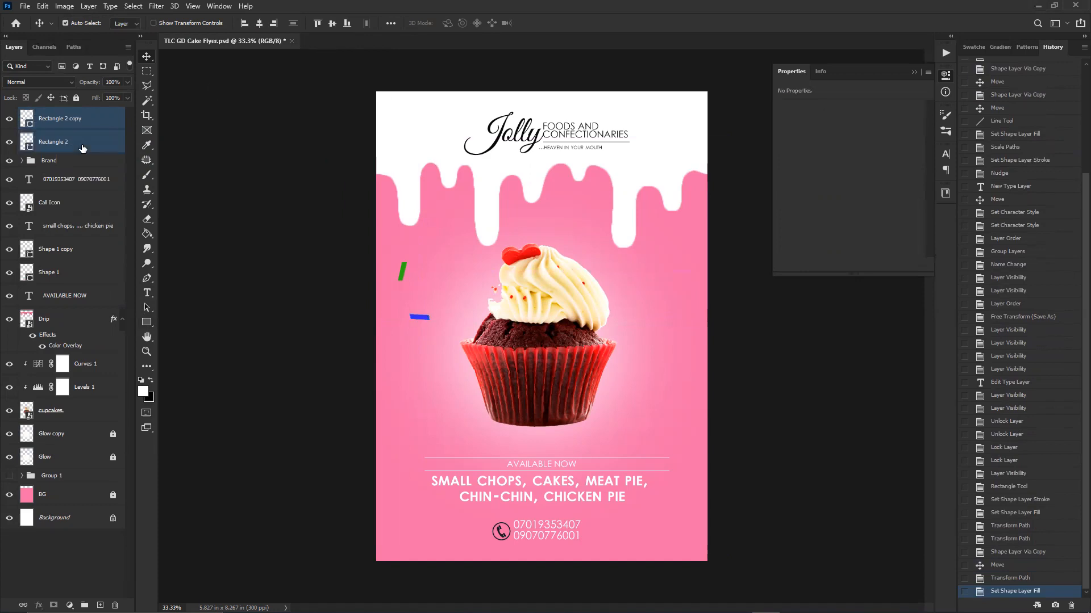
pyautogui.press('Delete')
pyautogui.hotkey('ctrl', 's')
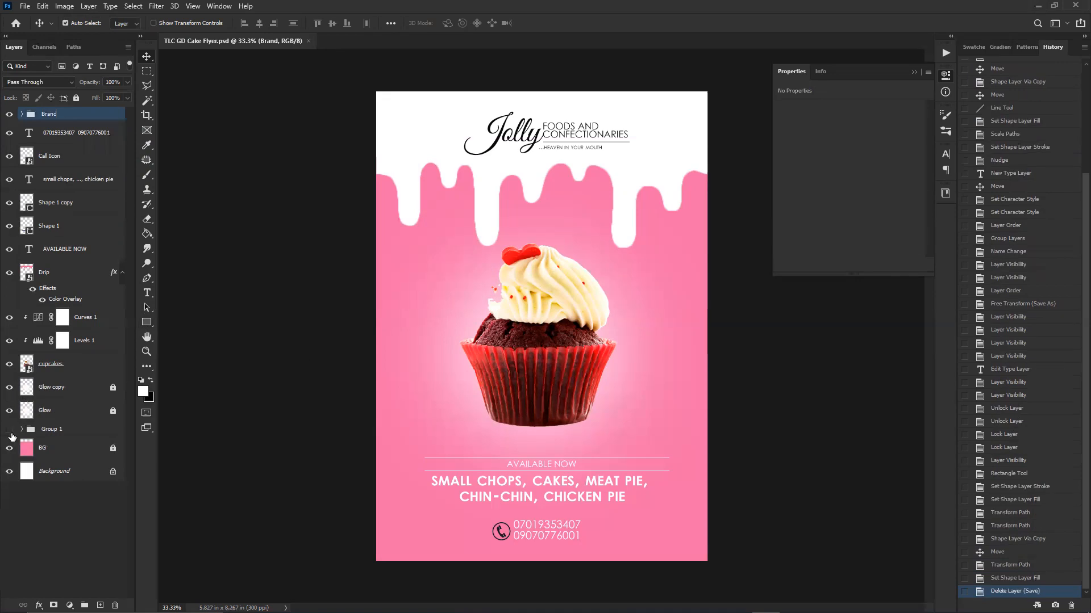
# - Rename Group 1 to Motif, make the group visible on the flyer, and save the file
pyautogui.click(51, 429)
pyautogui.doubleClick(51, 429)
pyautogui.write('Motif')
pyautogui.press('Return')
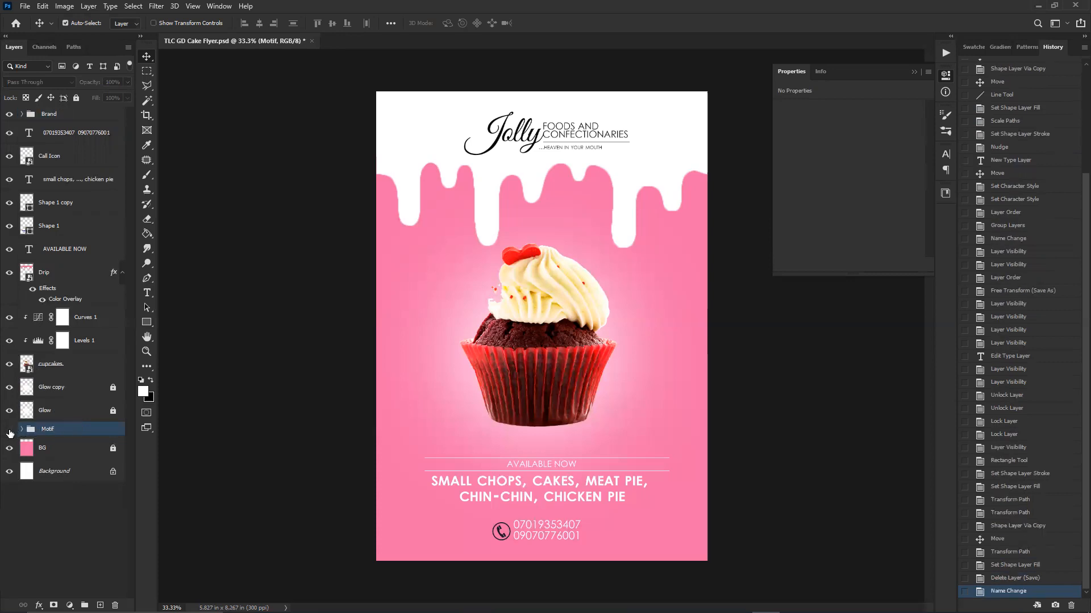
pyautogui.click(9, 430)
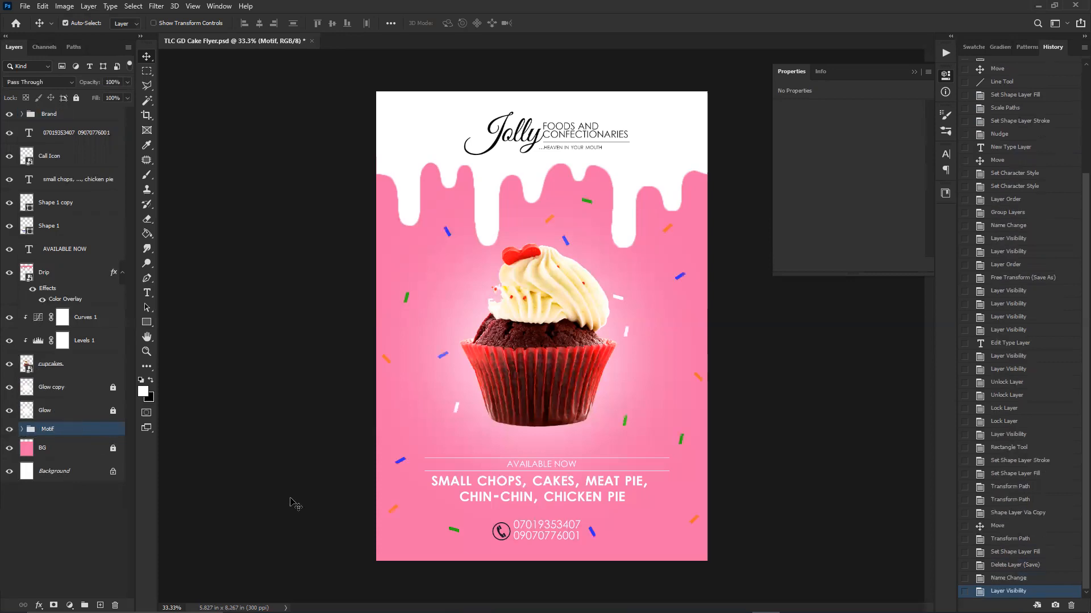
pyautogui.hotkey('ctrl', 's')
# - Adjust the cupcake's Curves 1 layer by moving the highlight point slightly down and left and lowering the shadow point slightly, then save
pyautogui.click(67, 368)
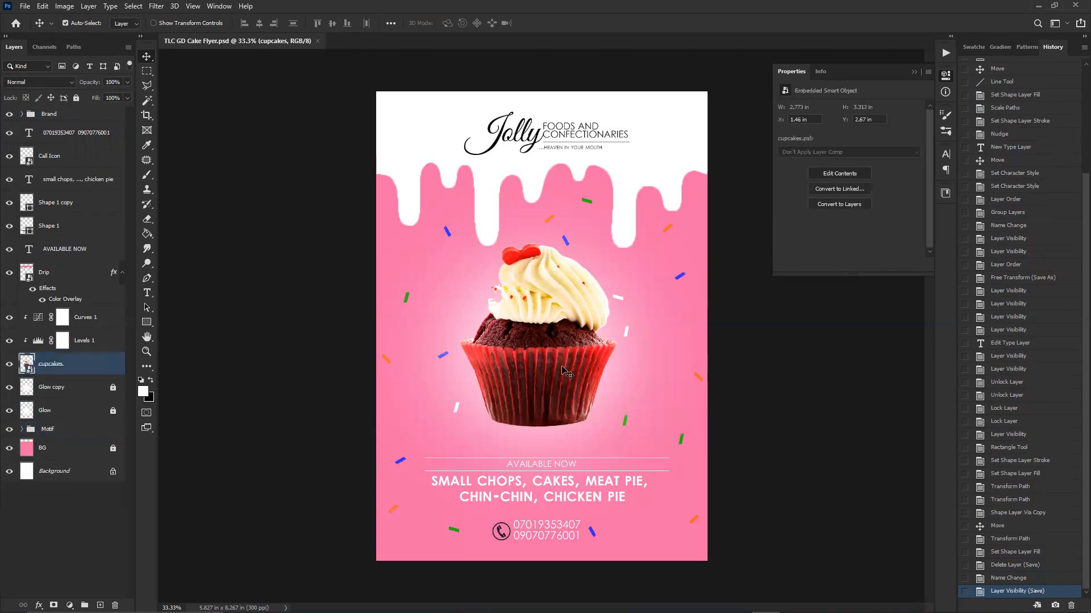
pyautogui.click(38, 318)
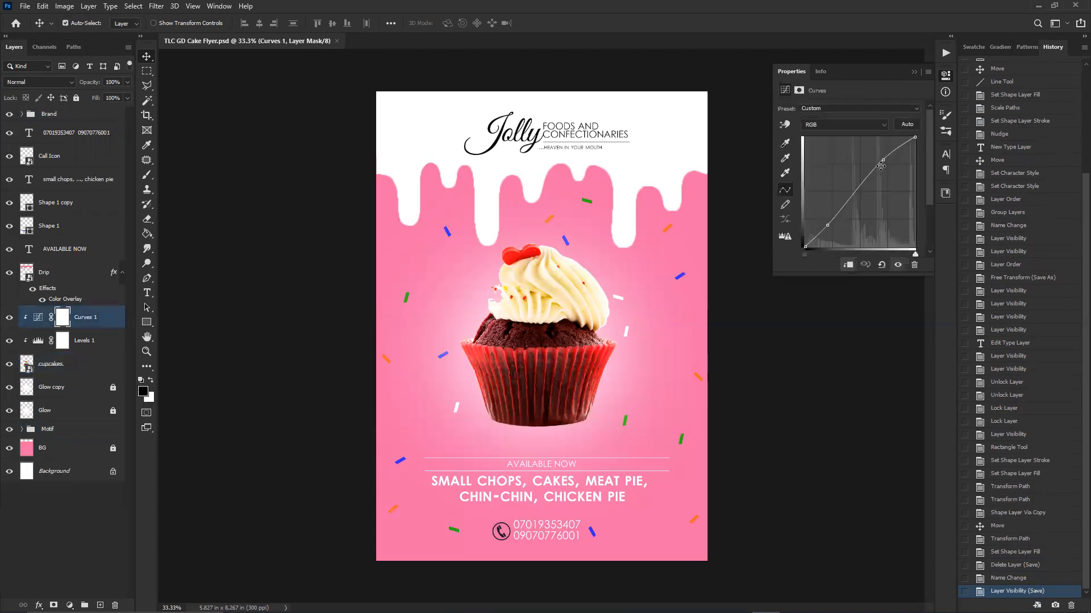
pyautogui.moveTo(883, 160)
pyautogui.mouseDown()
pyautogui.moveTo(870, 158)
pyautogui.moveTo(873, 168)
pyautogui.mouseUp()
pyautogui.moveTo(827, 225); pyautogui.dragTo(826, 227)
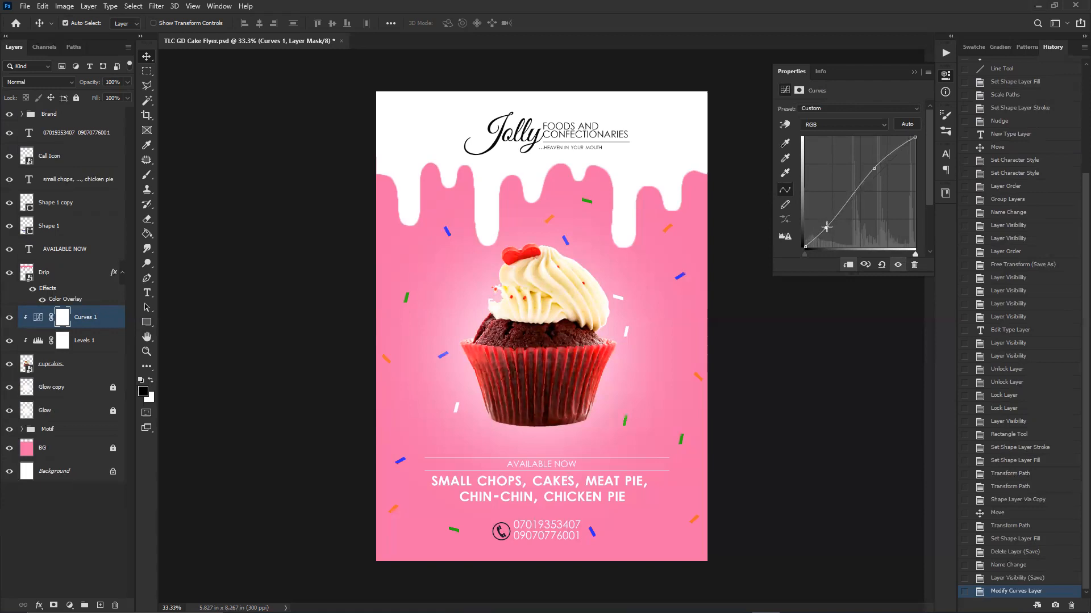
pyautogui.moveTo(827, 227); pyautogui.dragTo(827, 226)
pyautogui.hotkey('ctrl', 's')
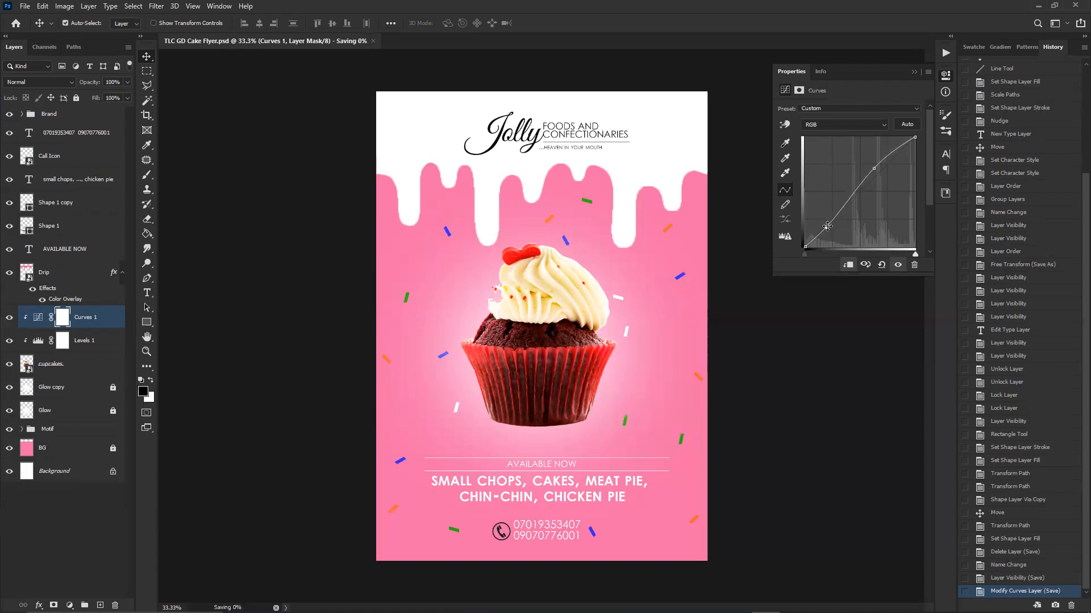
# - Fine-tune the shadow point of the Curves 1 adjustment with a tiny upward move and save the flyer
pyautogui.hotkey('ctrl', '+')
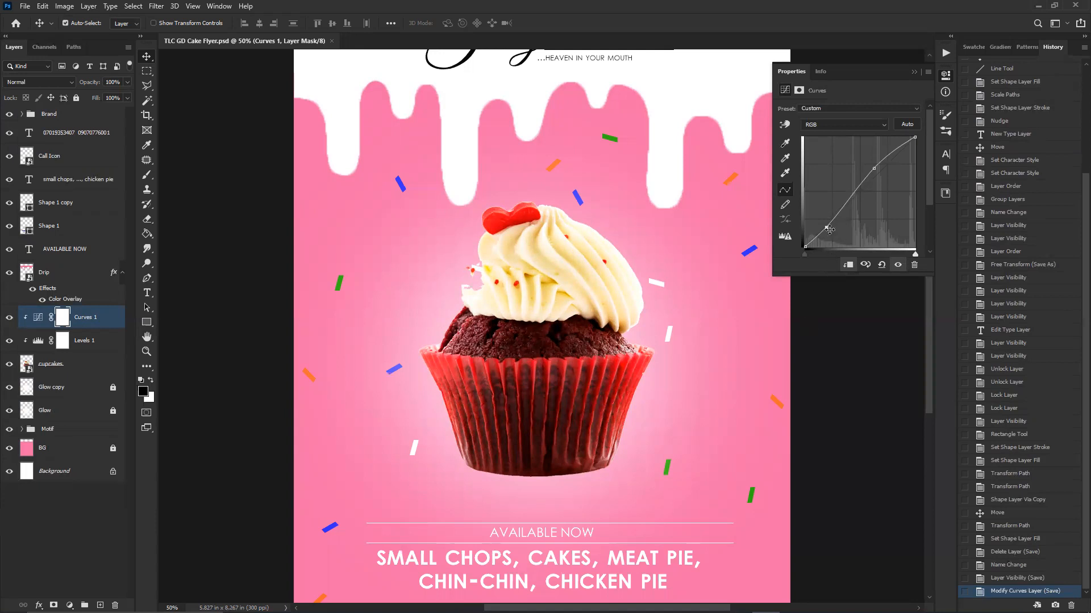
pyautogui.moveTo(827, 228); pyautogui.dragTo(827, 227)
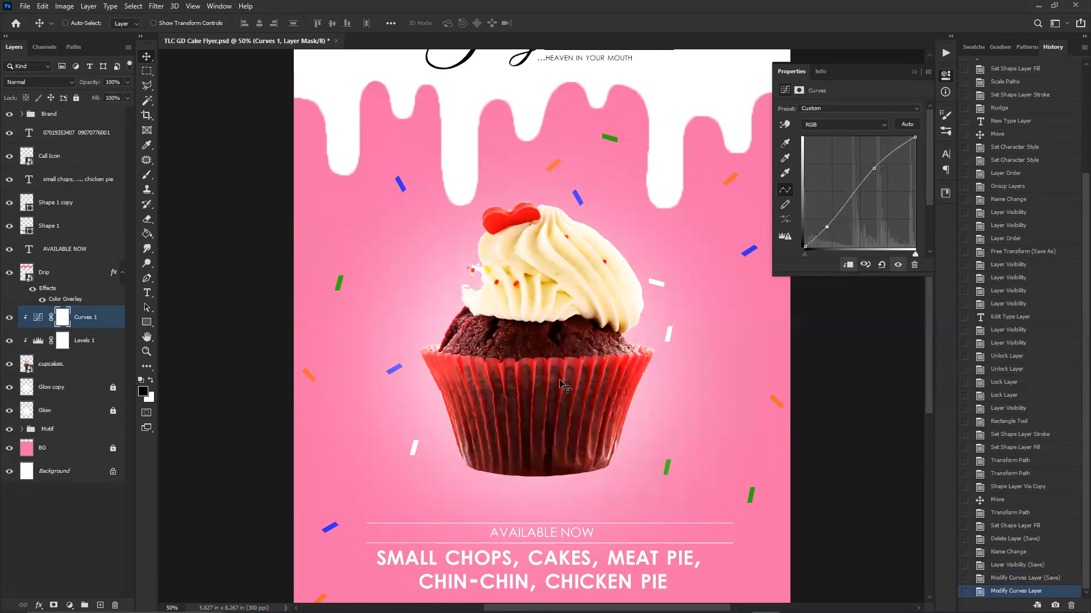
pyautogui.hotkey('ctrl', '-')
pyautogui.hotkey('ctrl', 's')
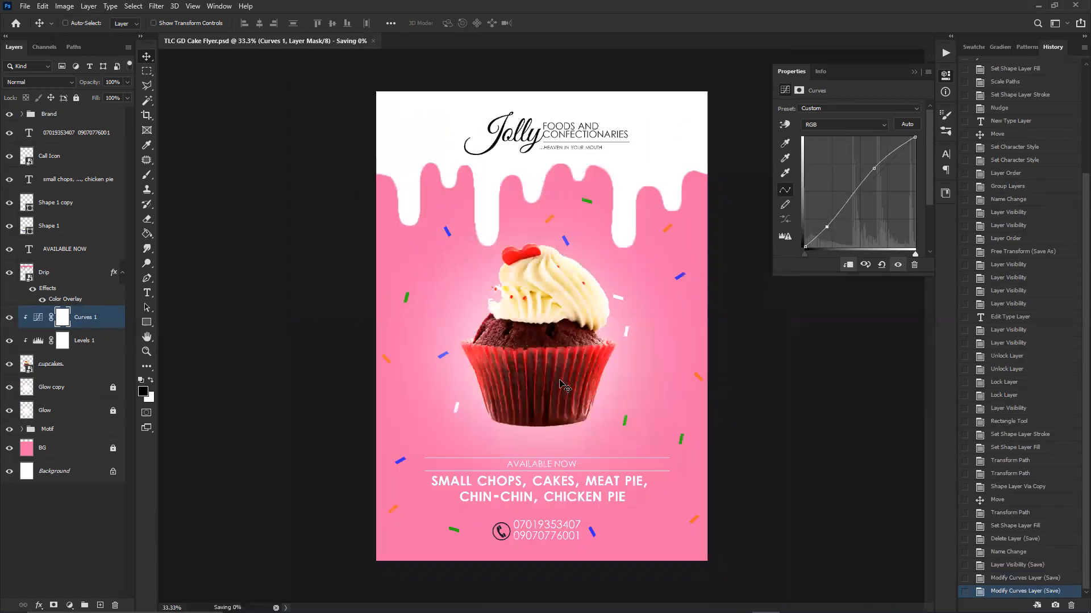
# - Export the flyer as a JPEG at quality 12 (Maximum) into the Design Exports folder, and close the document
pyautogui.hotkey('ctrl', '-')
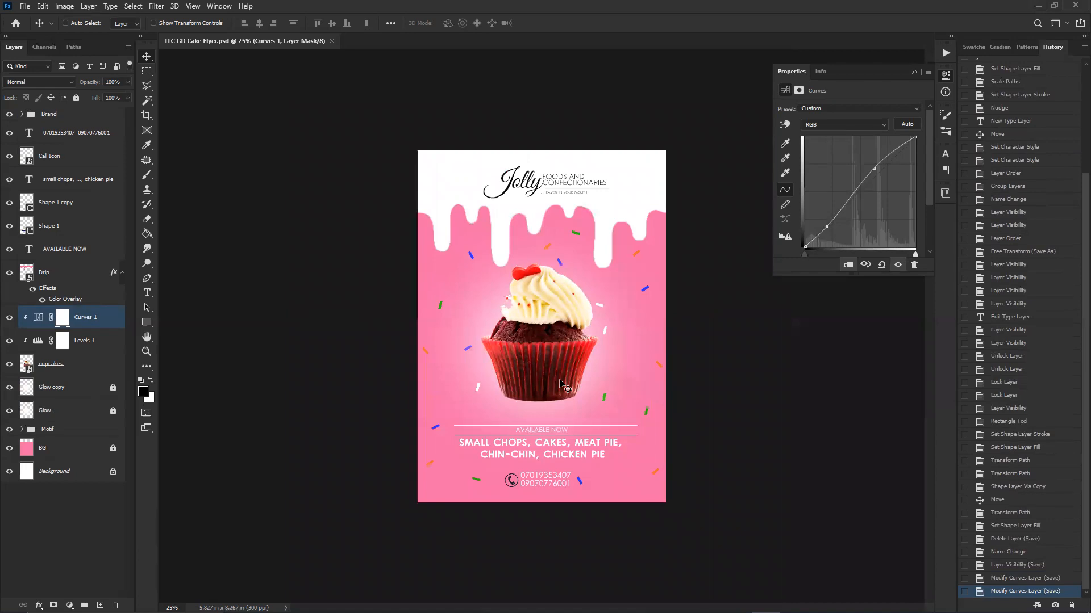
pyautogui.hotkey('ctrl', 'shift', 's')
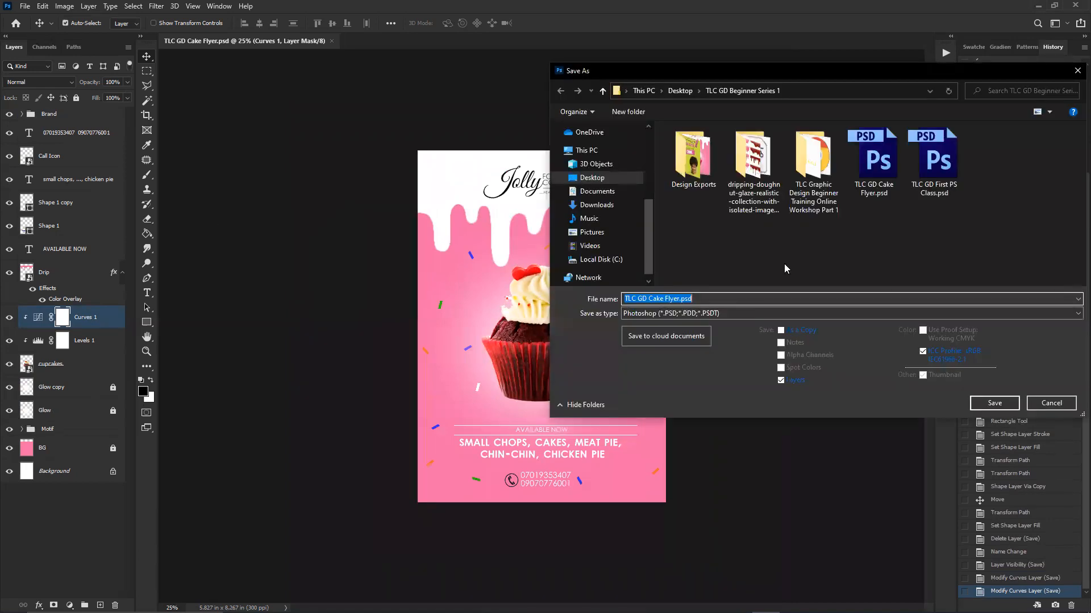
pyautogui.doubleClick(708, 163)
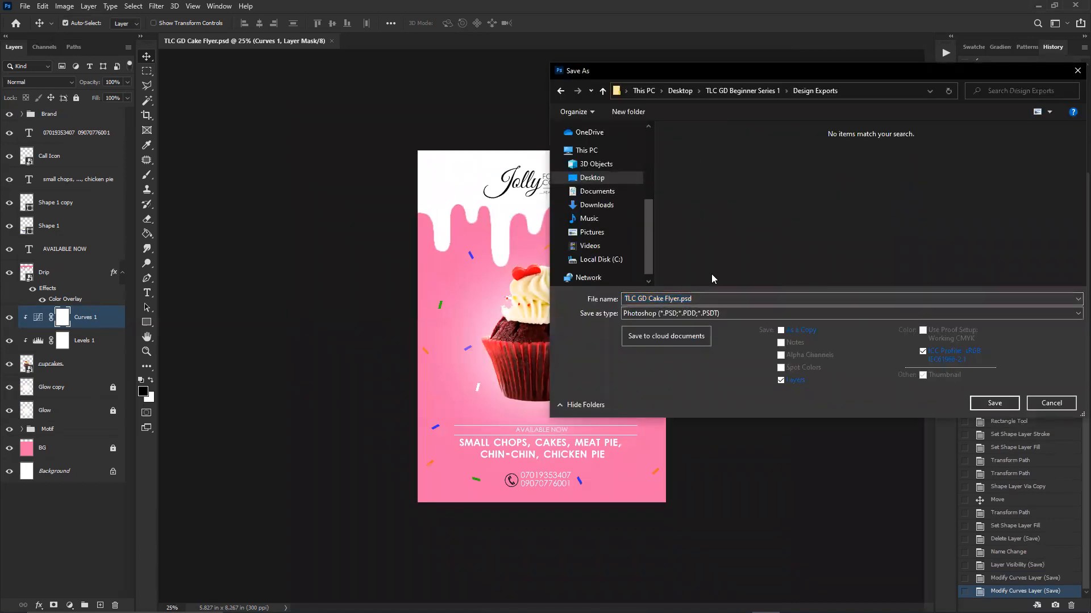
pyautogui.click(732, 311)
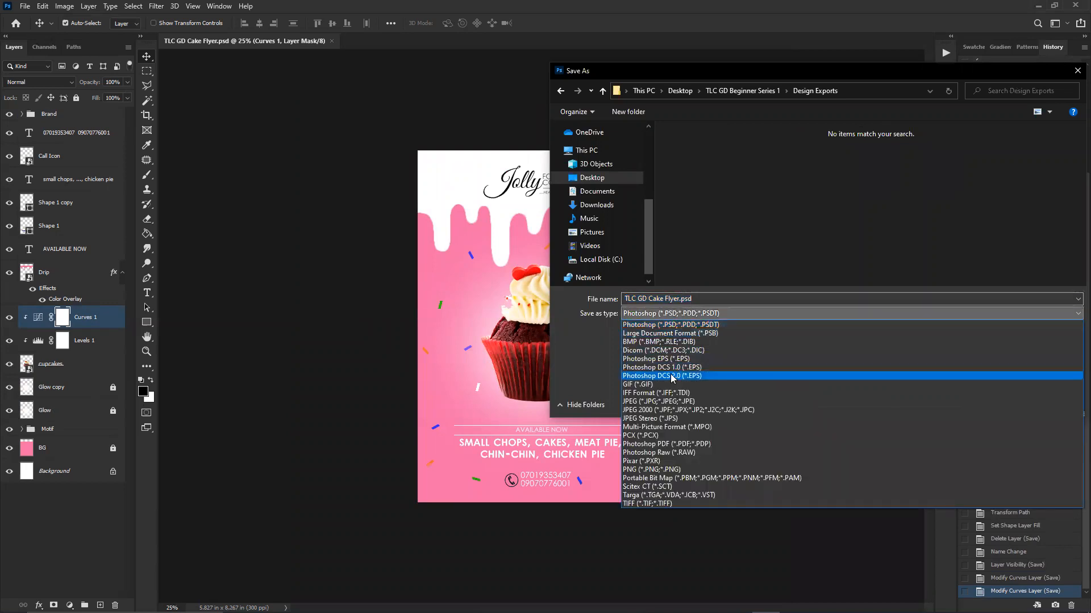
pyautogui.click(662, 402)
pyautogui.click(981, 404)
pyautogui.click(588, 311)
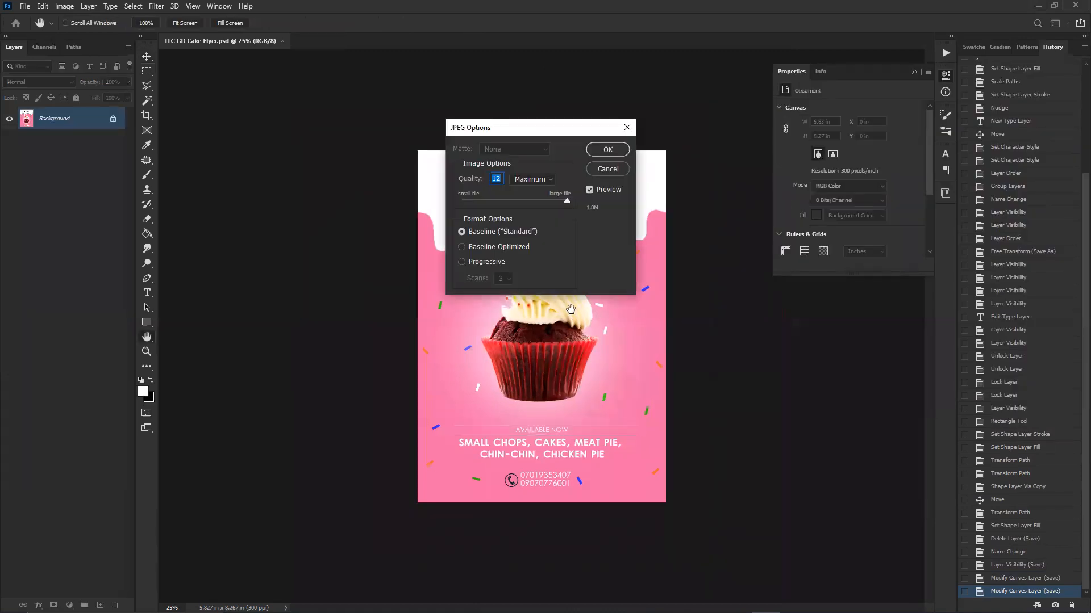
pyautogui.press('Return')
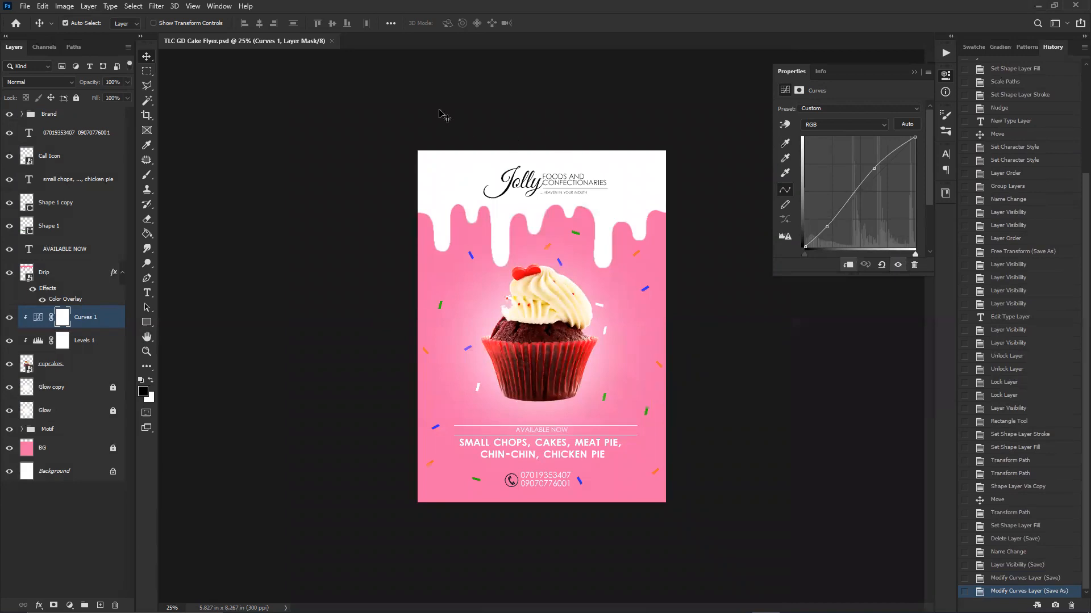
pyautogui.click(332, 41)
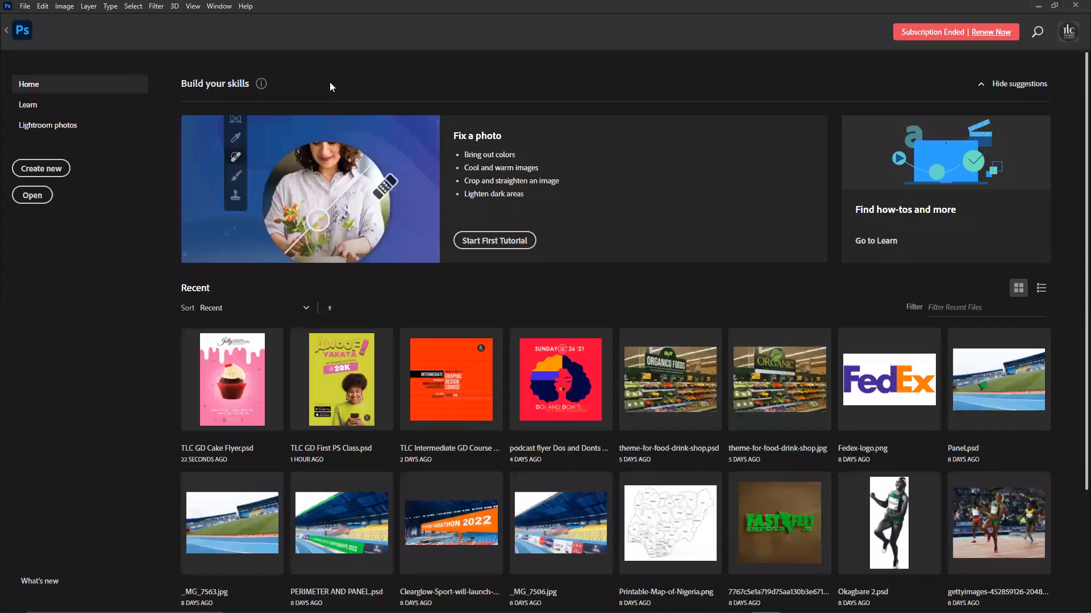